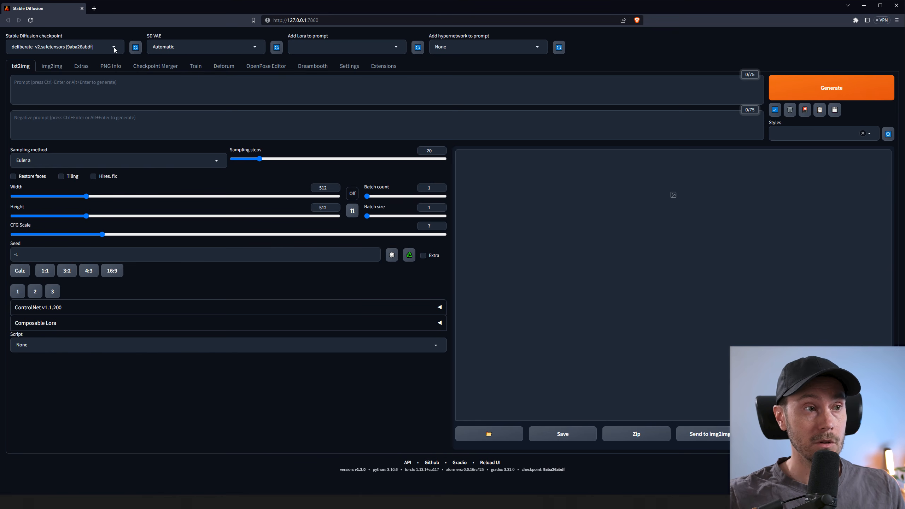
Look through the available Stable Diffusion checkpoints without changing the selection.
click(115, 49)
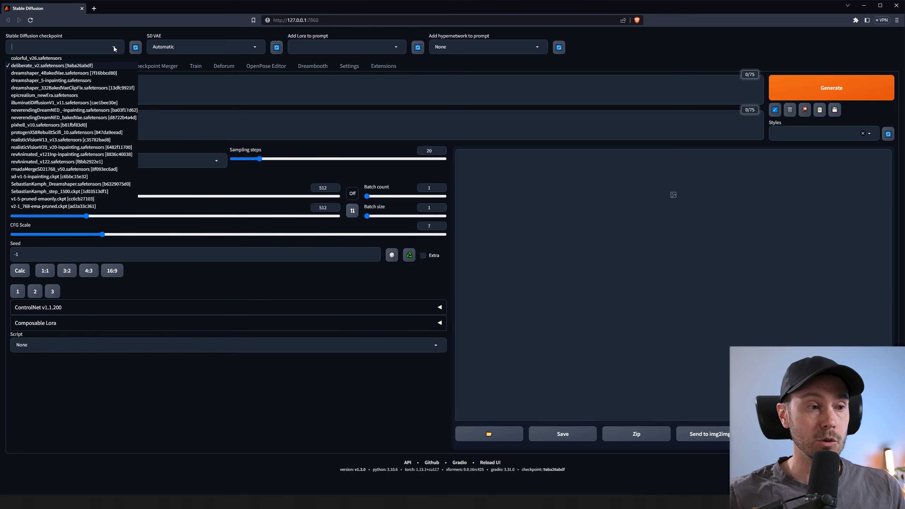
click(120, 35)
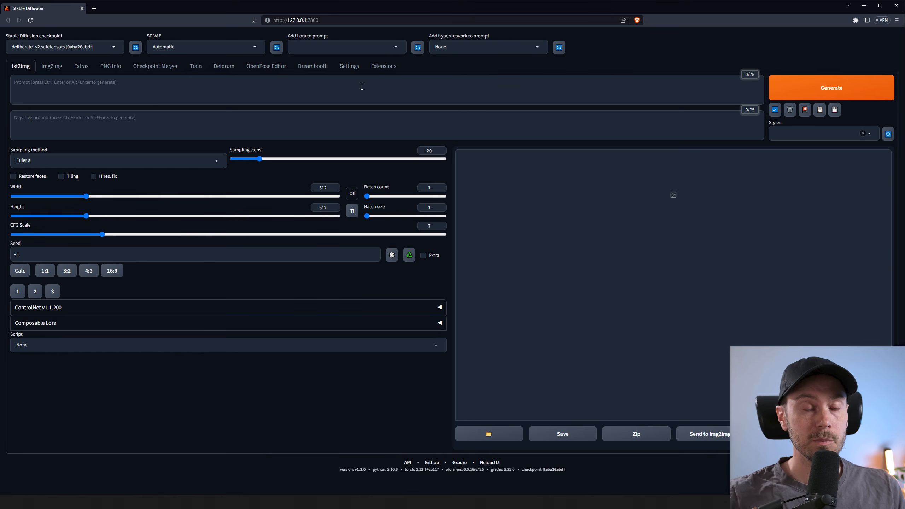
Examine the Quicksettings list options in the user interface settings and the available SD VAE choices for image generation.
click(358, 69)
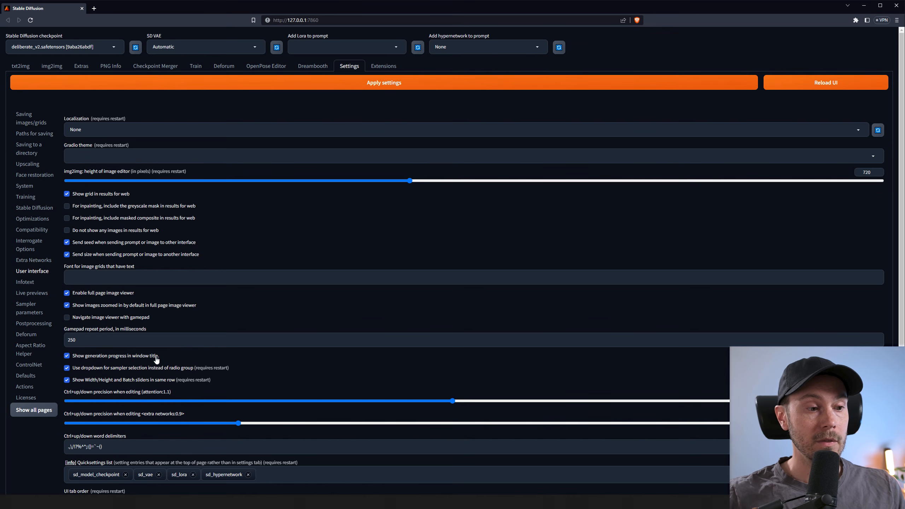
scroll(159, 355, down, 3)
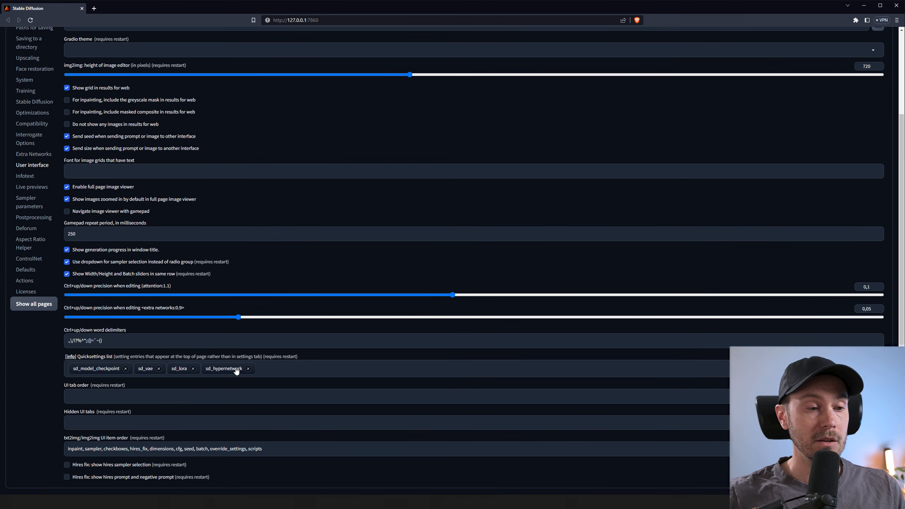
click(283, 366)
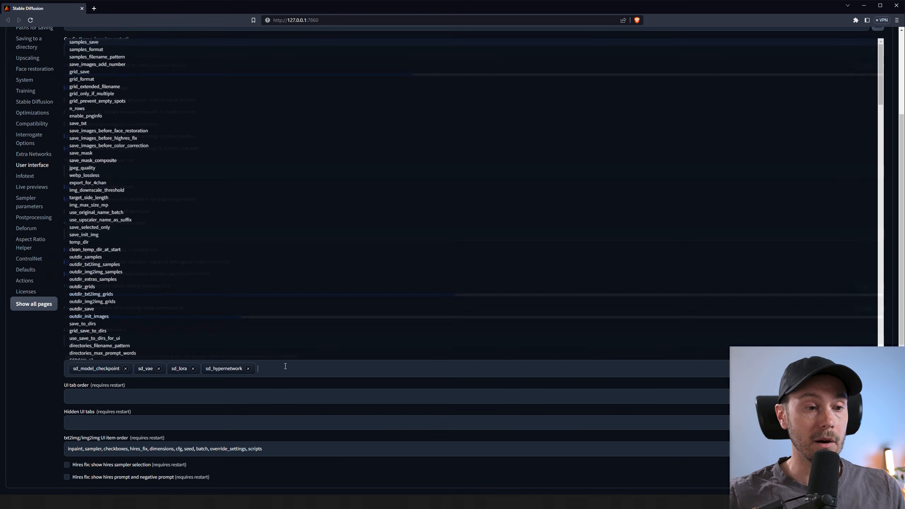
click(25, 414)
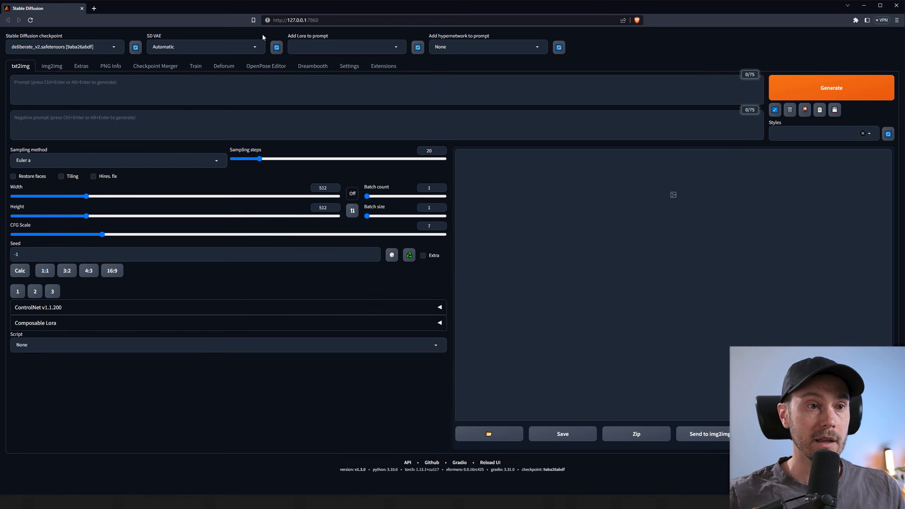
click(257, 48)
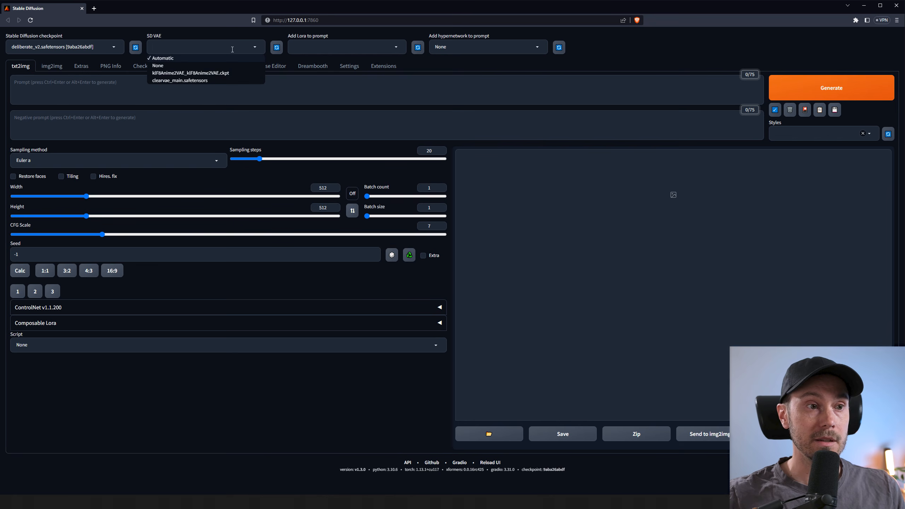
click(257, 47)
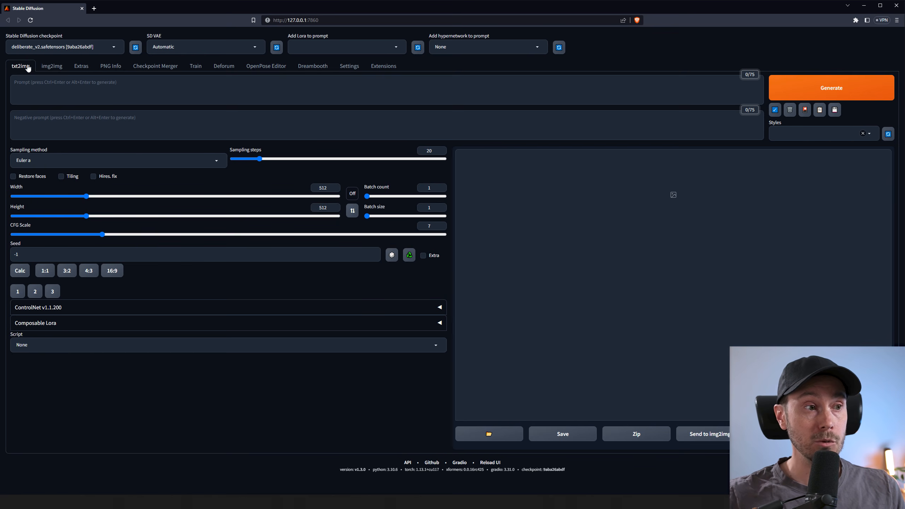
Enter "puppy dog" as the txt2img prompt and "cat" as the negative prompt.
click(67, 90)
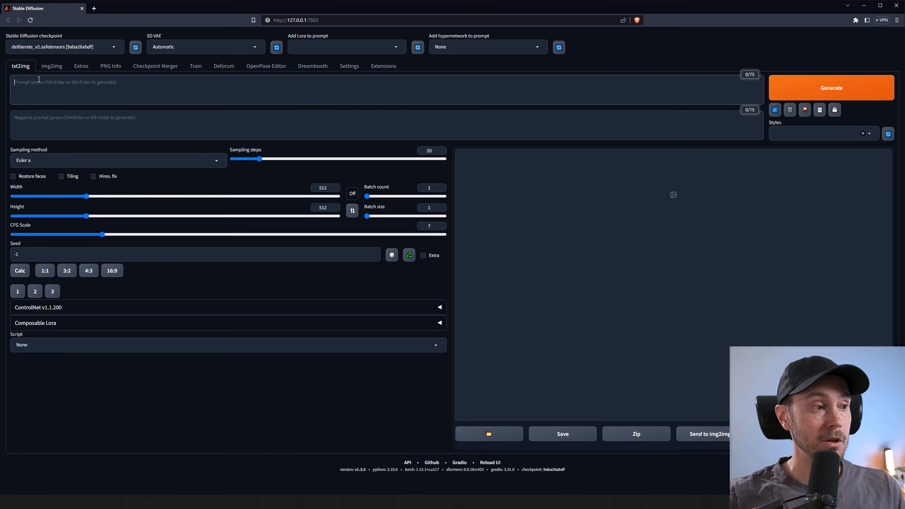
click(57, 121)
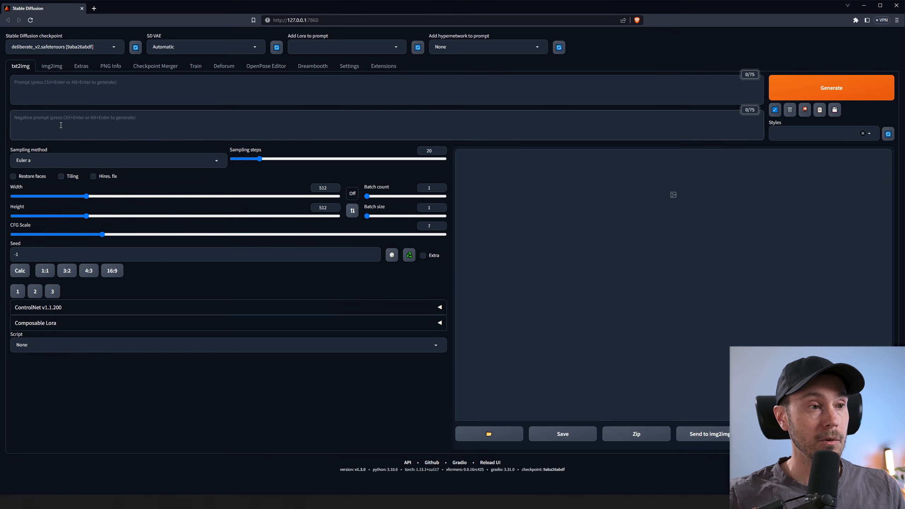
click(58, 88)
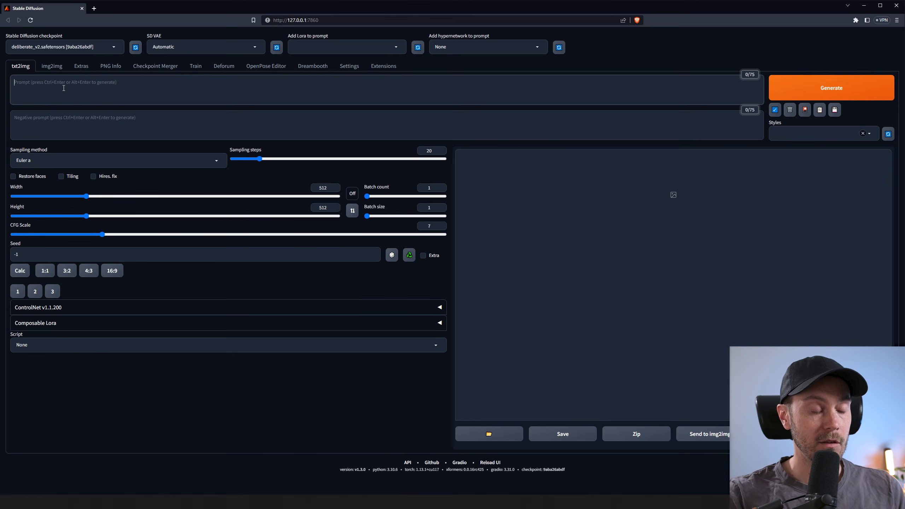
text(puppy dog)
click(49, 126)
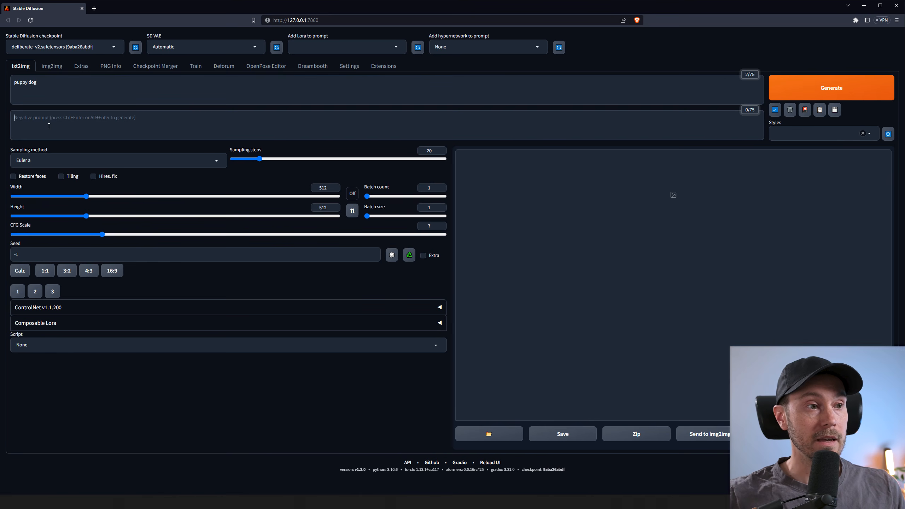
text(cat)
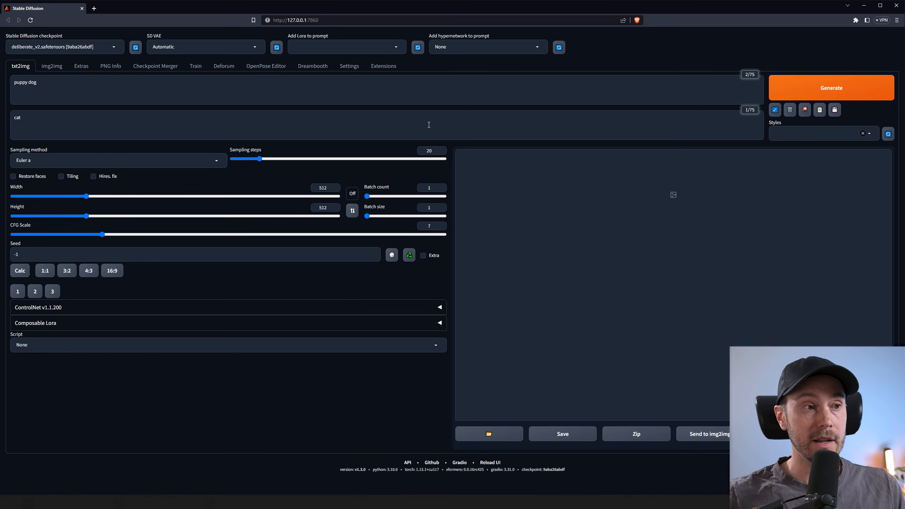
Generate the image from the current prompts and view the result enlarged before returning to the gallery.
click(819, 90)
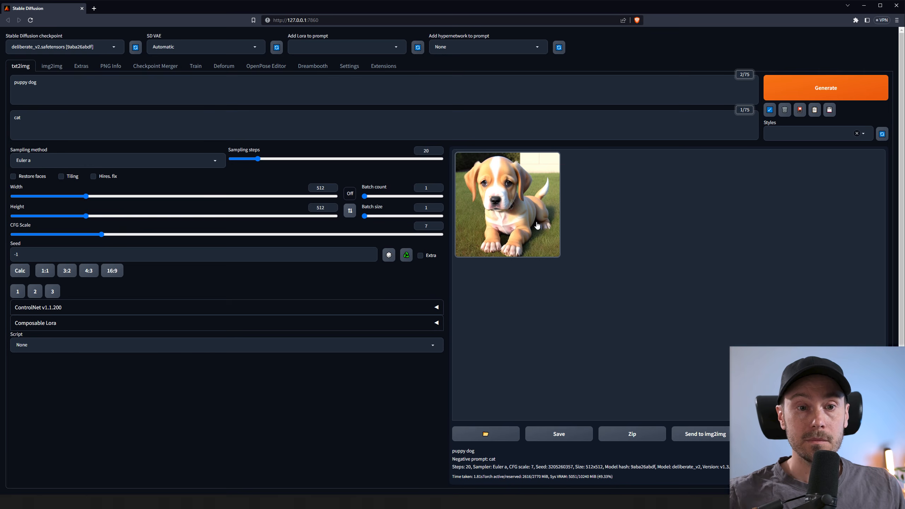
click(534, 190)
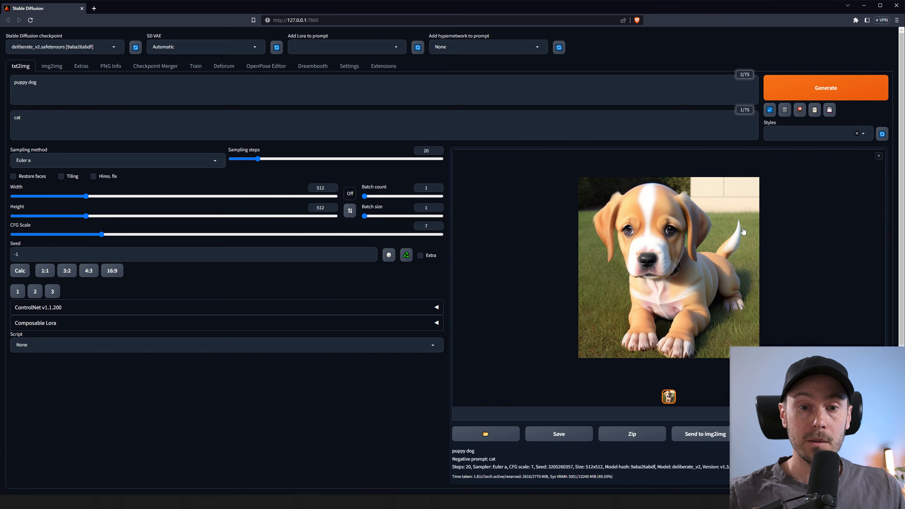
click(878, 156)
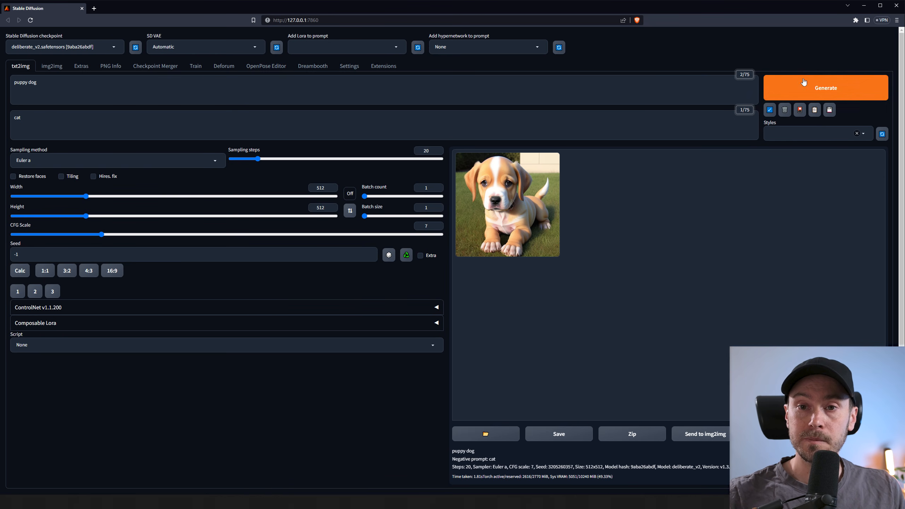
Select the Default_Negative and Digital/Oil Painting styles for the generation.
click(863, 133)
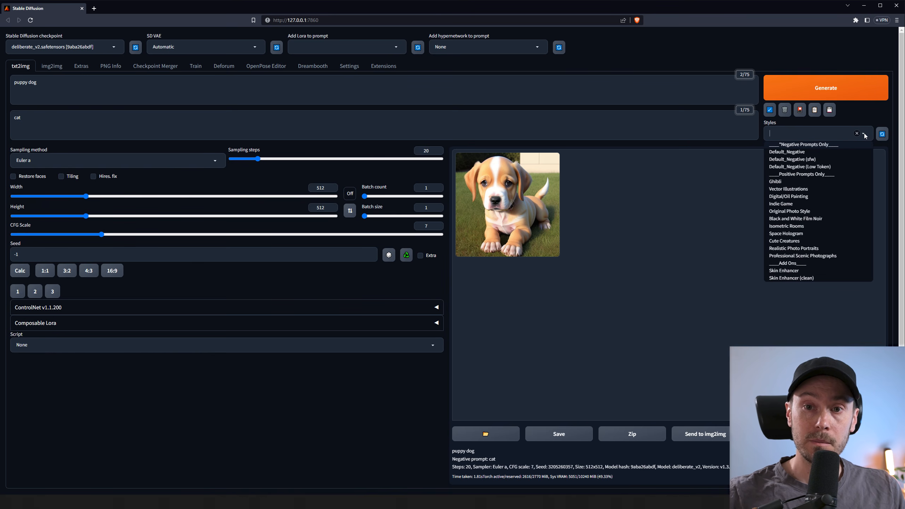
click(793, 153)
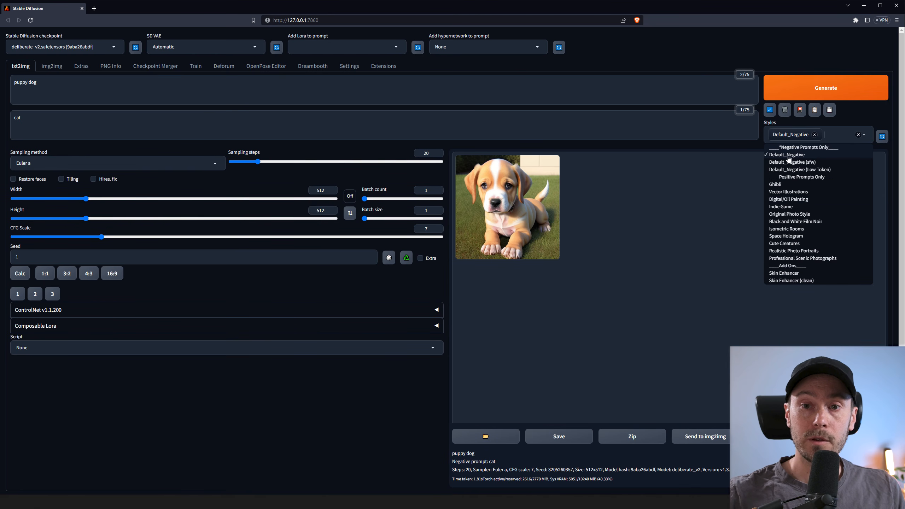
click(787, 200)
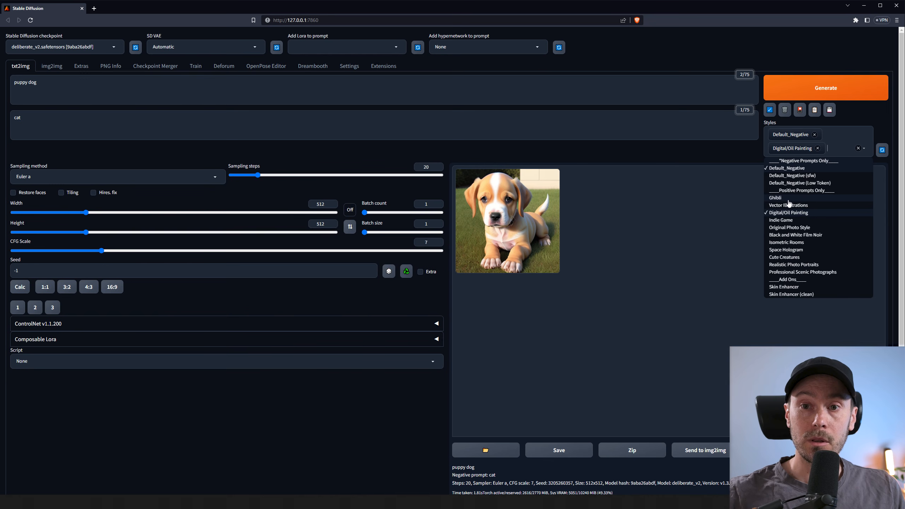
click(881, 123)
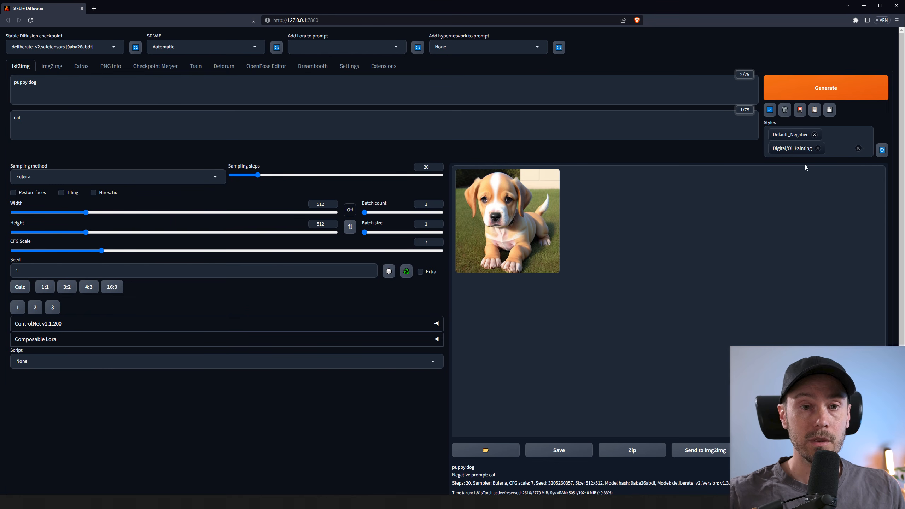
Clear both prompts and apply the selected styles so their text is written into the prompts.
click(784, 110)
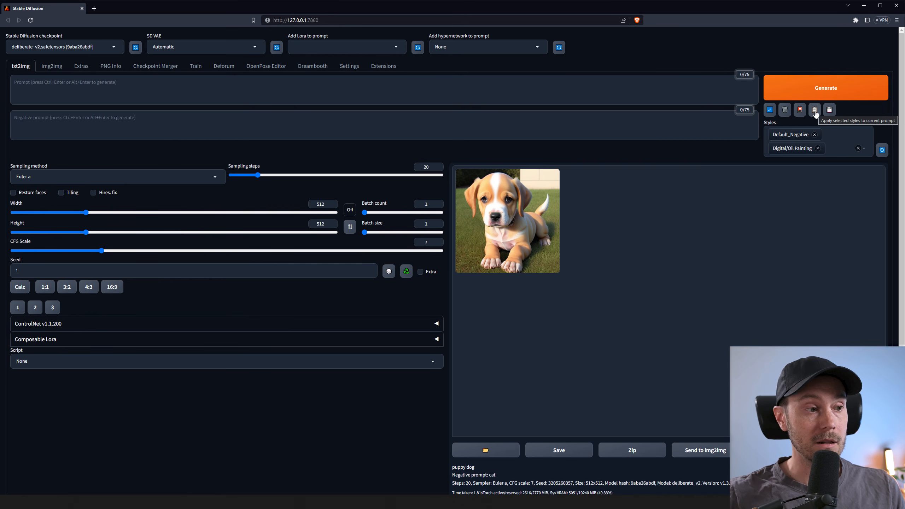
click(815, 110)
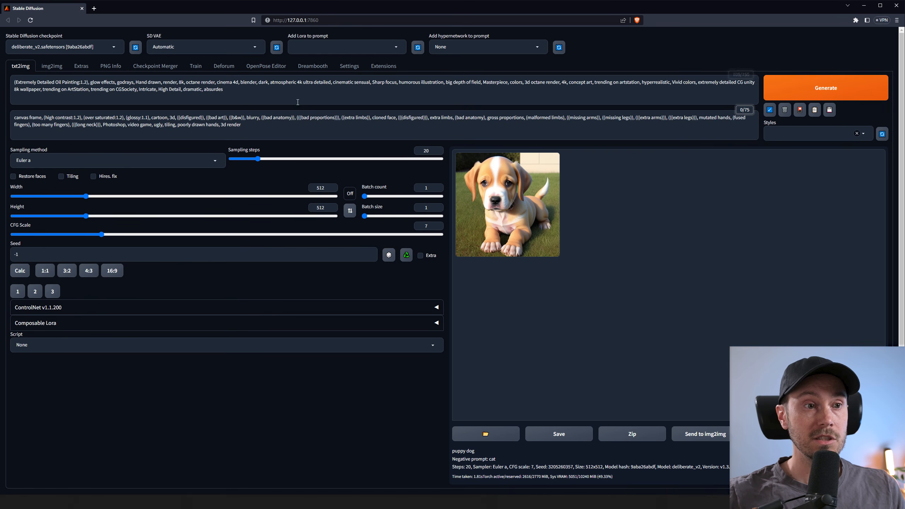
Delete all the style text from the negative prompt and the positive prompt.
click(136, 130)
key(ctrl+a)
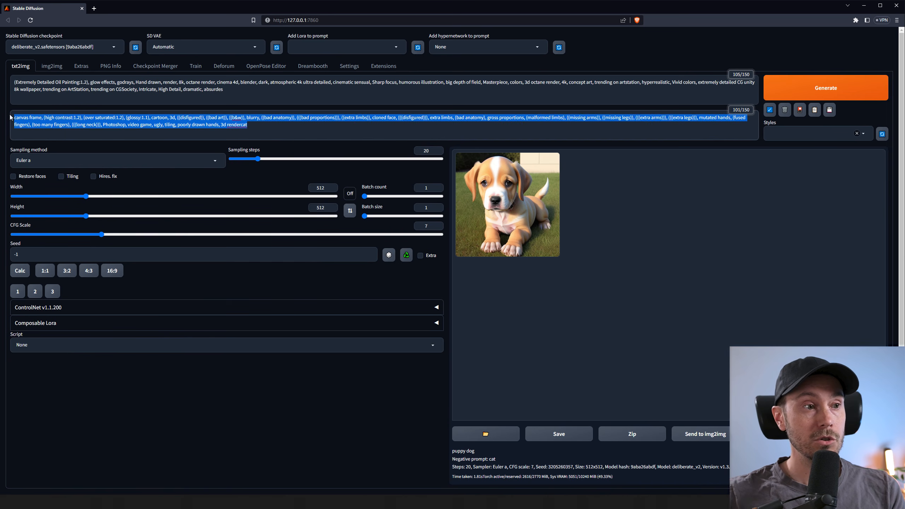
key(BackSpace)
click(114, 84)
key(ctrl+a)
key(BackSpace)
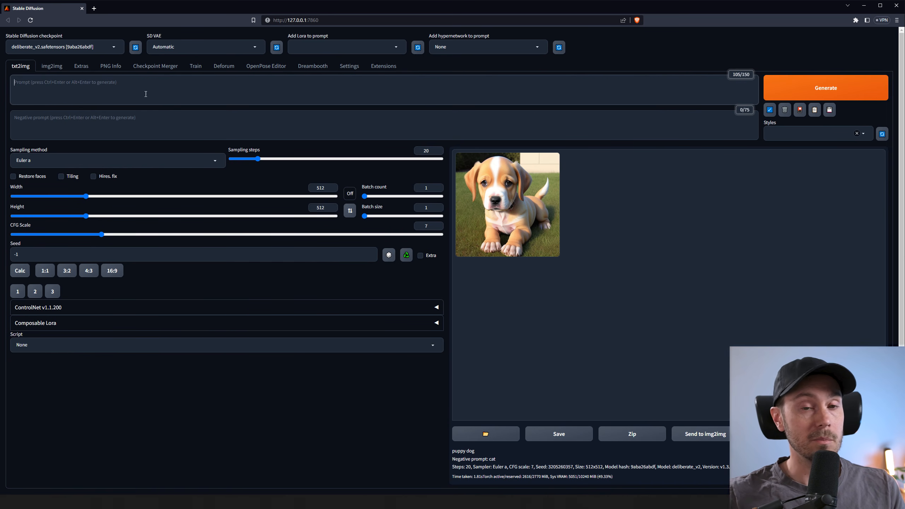
Select the Default_Negative and Digital/Oil Painting styles again, leaving them unapplied to the prompt text.
click(804, 133)
click(801, 153)
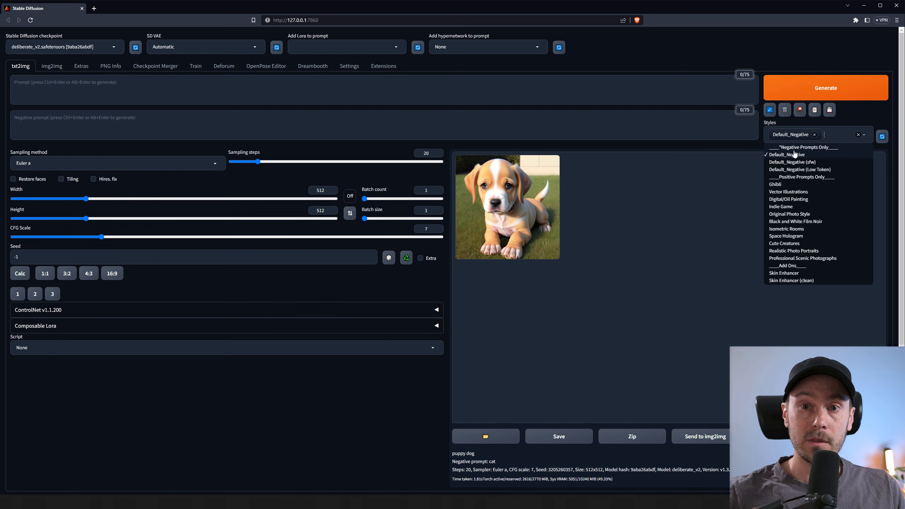
click(787, 196)
click(866, 117)
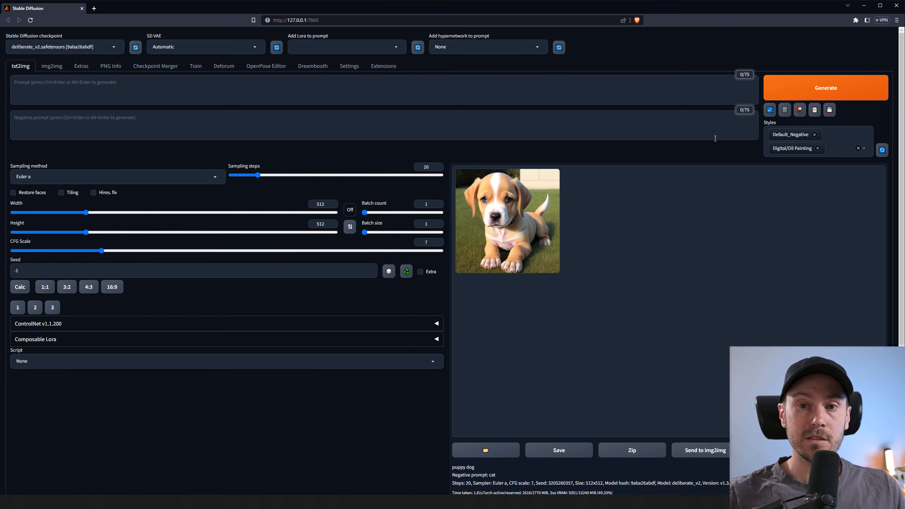
Generate a styled image with the prompt "puppy dog" and view the result enlarged.
click(398, 94)
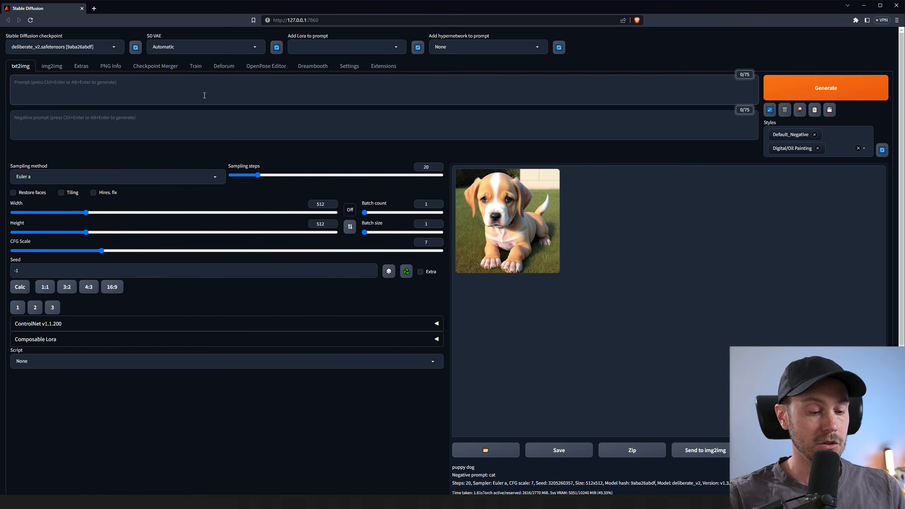
text(puppy dog)
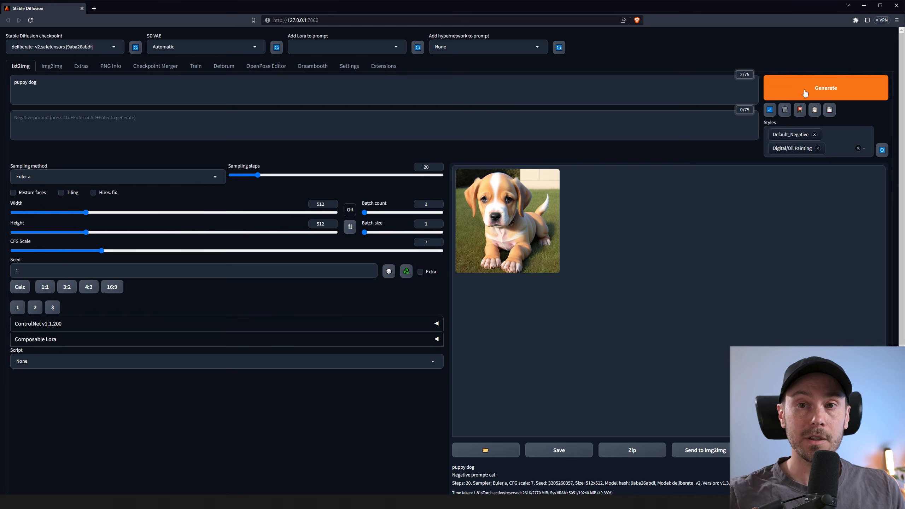
click(833, 88)
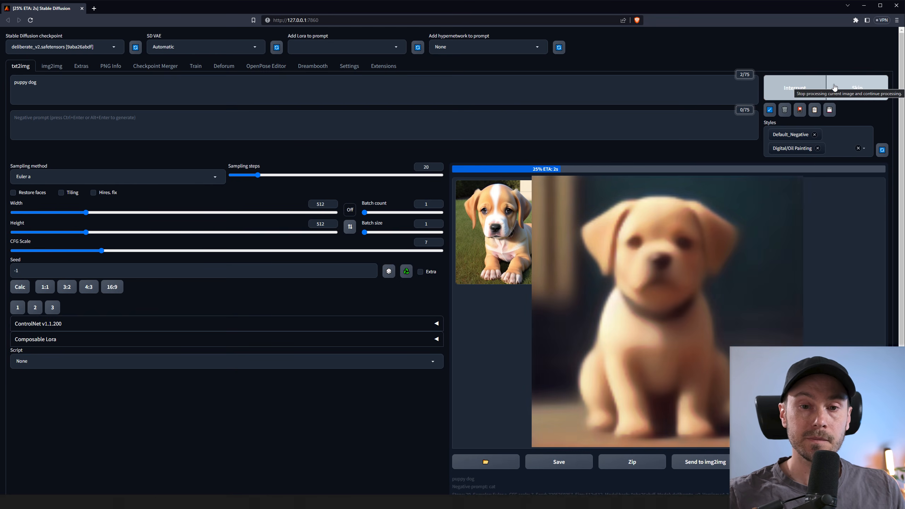
click(512, 204)
scroll(669, 243, down, 1)
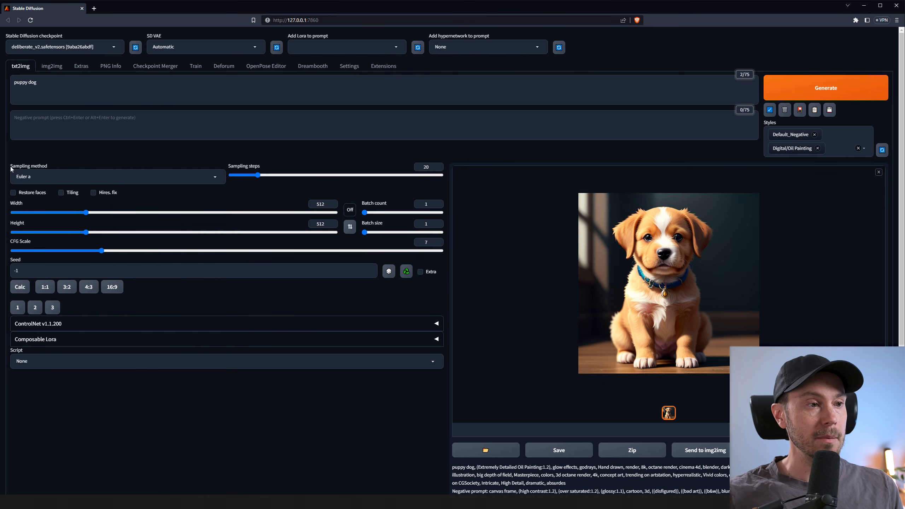
Examine the sampling steps setting and the list of available sampling methods.
drag(11, 166, 42, 167)
click(262, 170)
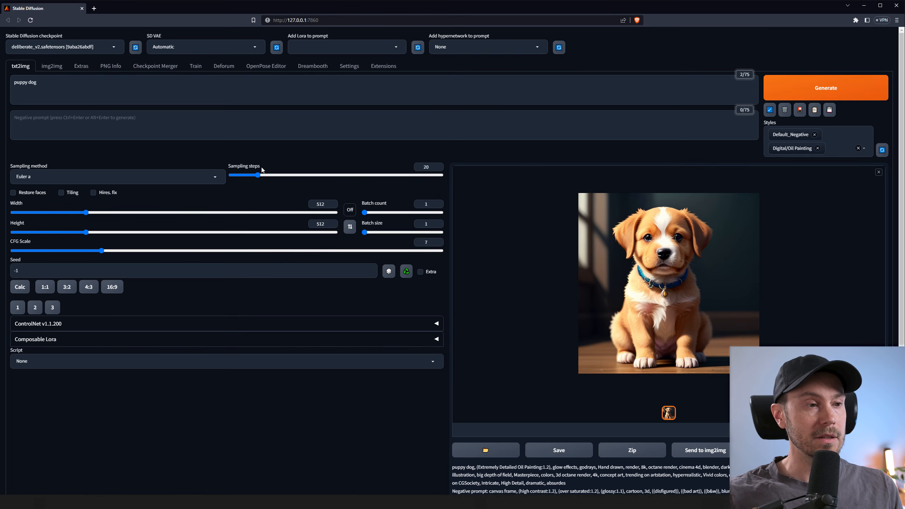
click(215, 178)
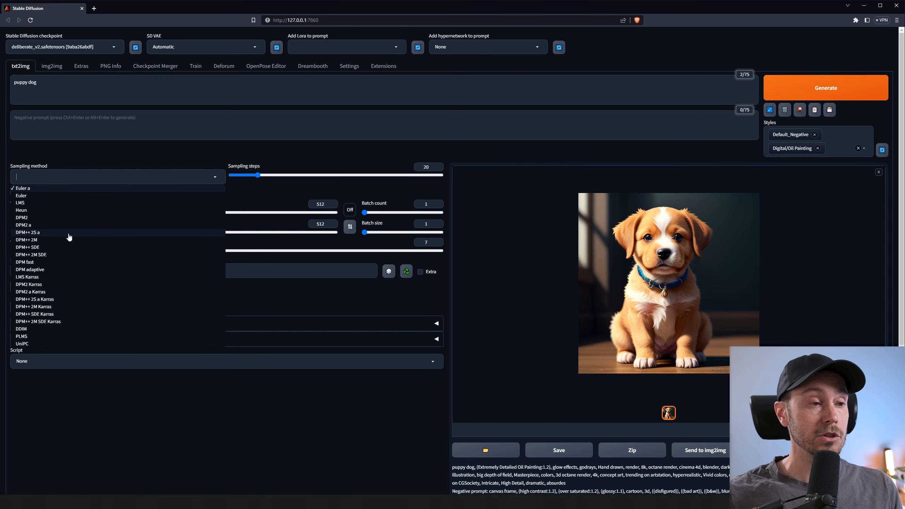
click(118, 149)
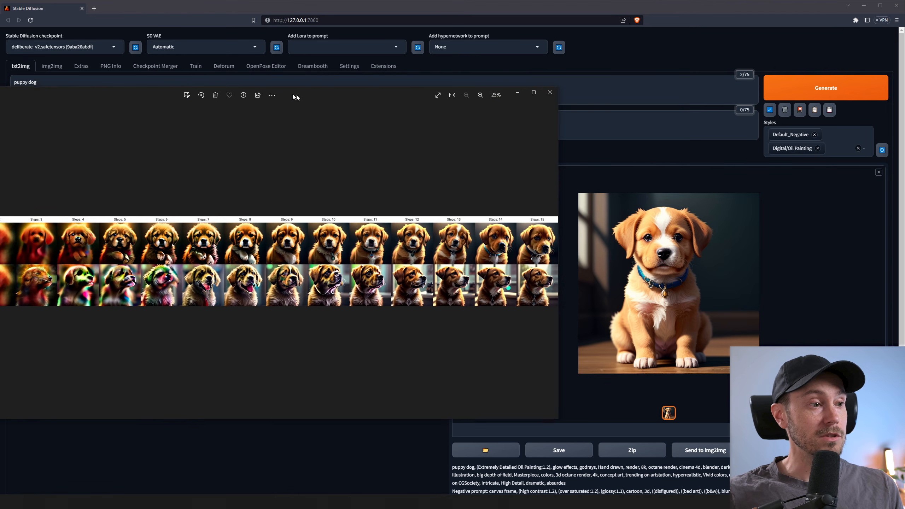
Move and enlarge the image viewer window with Steps1-15.png to compare Euler a and DPM++ 2M Karras across sampling steps.
drag(678, 87, 724, 4)
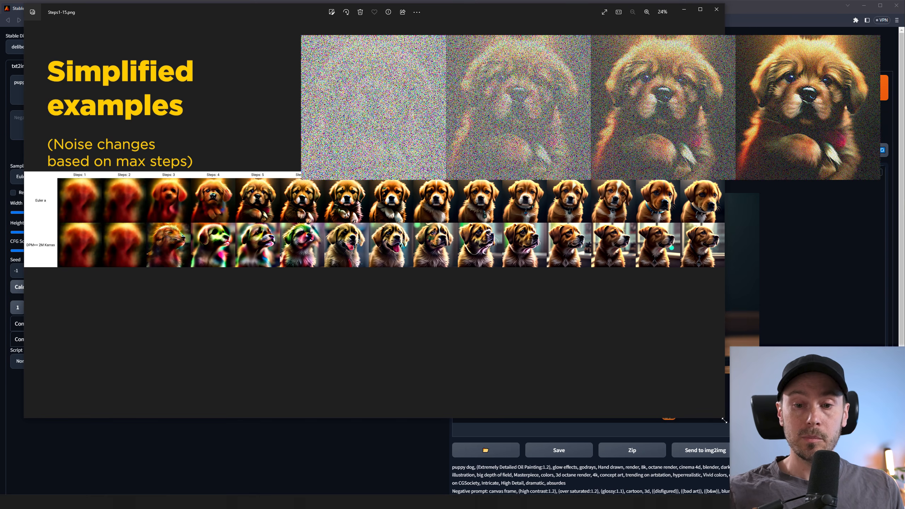
drag(724, 420, 890, 477)
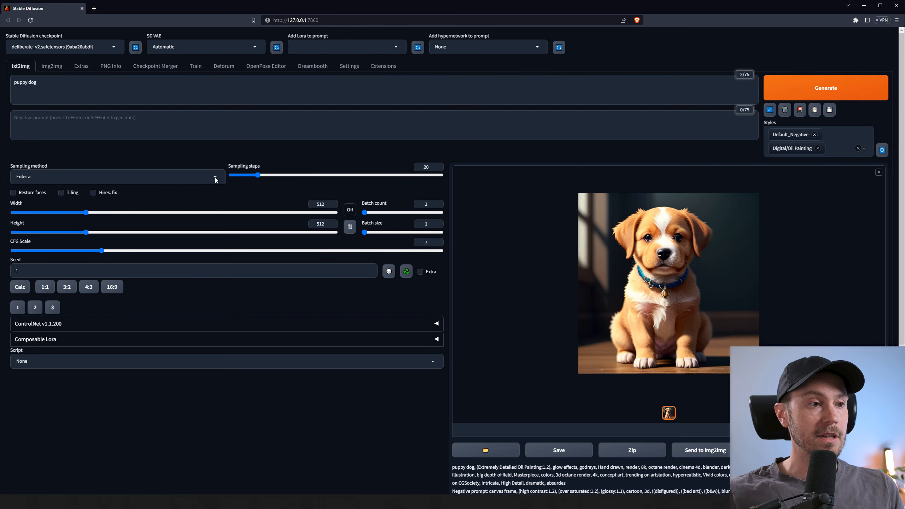
Review the list of sampling methods and compare the samplers by sampling steps in the Samplers_CFG7.png image viewer.
click(214, 177)
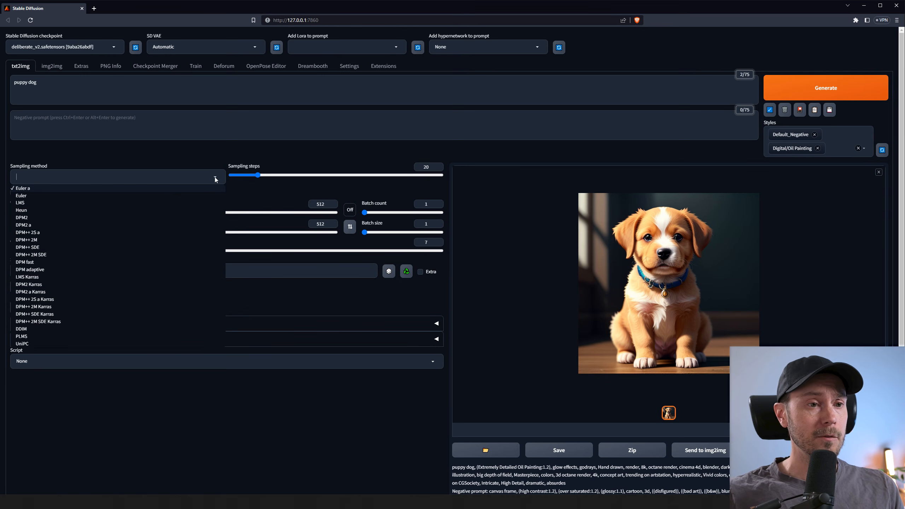
click(221, 143)
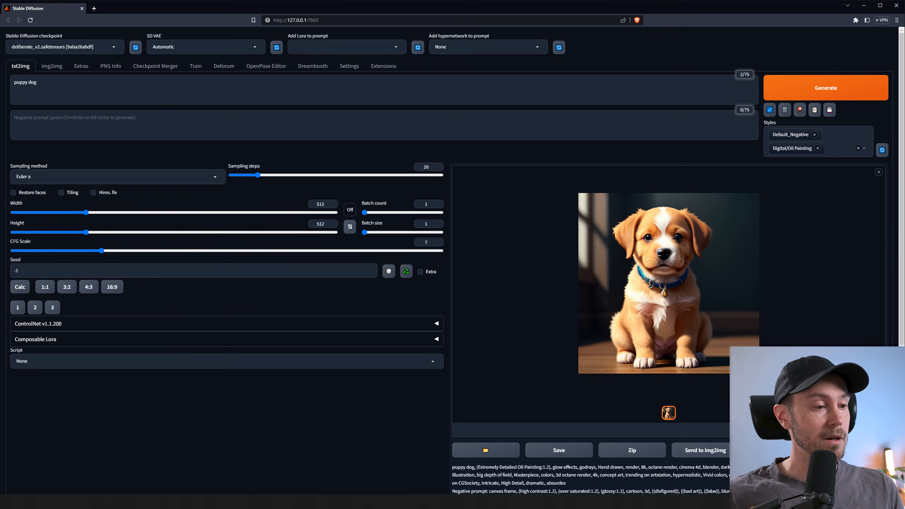
key(alt+Tab)
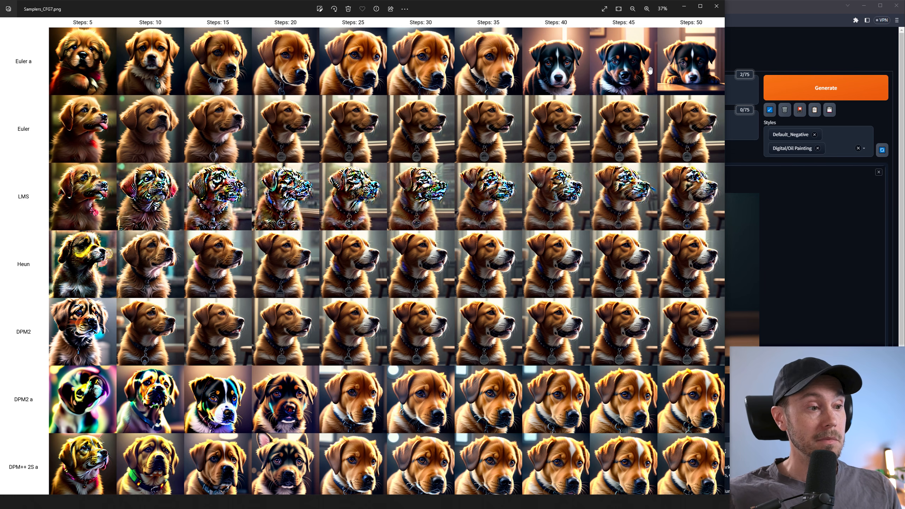
scroll(539, 252, down, 5)
scroll(534, 408, down, 6)
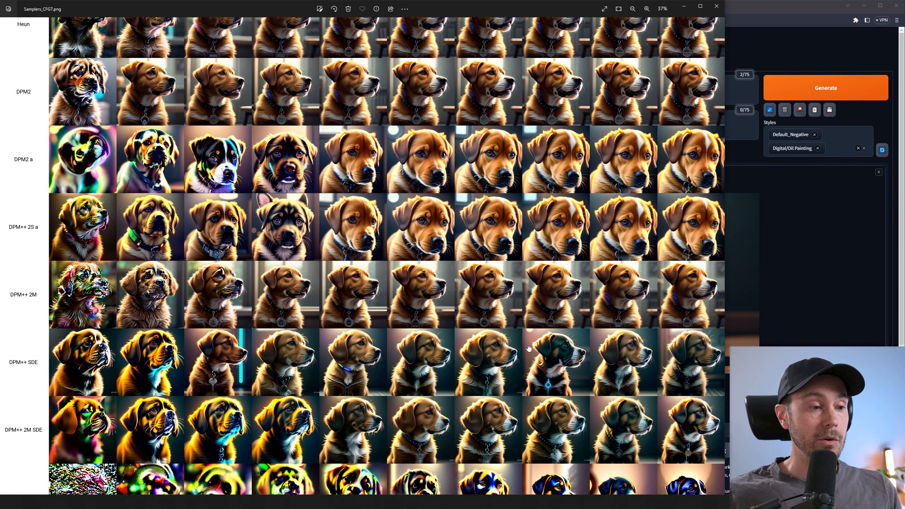
scroll(503, 345, down, 15)
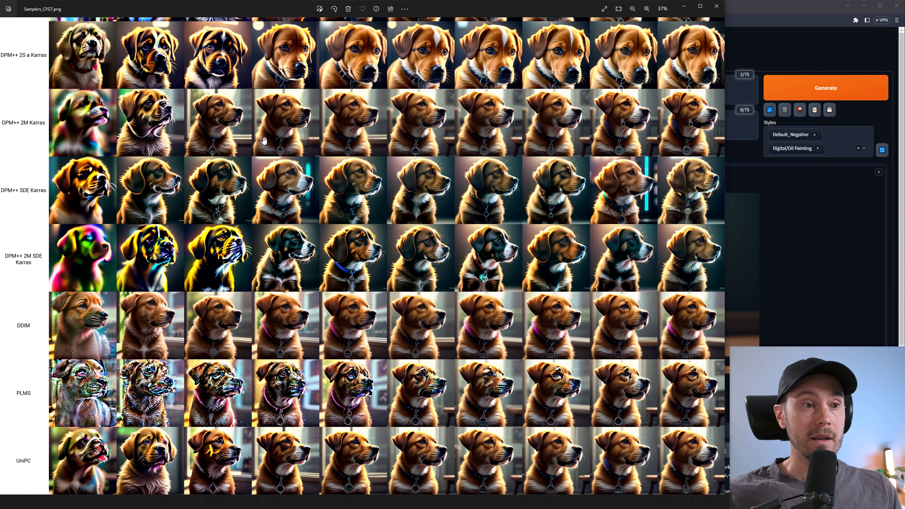
drag(264, 125, 266, 153)
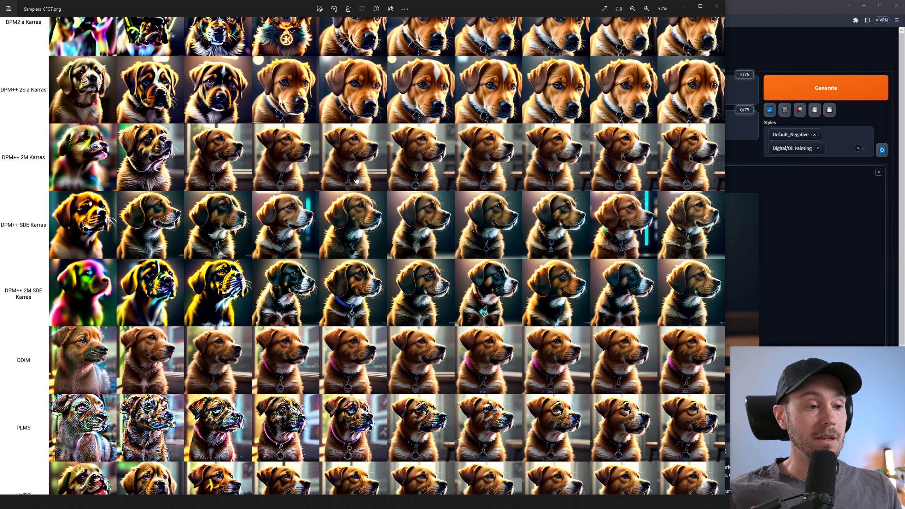
scroll(318, 352, down, 1)
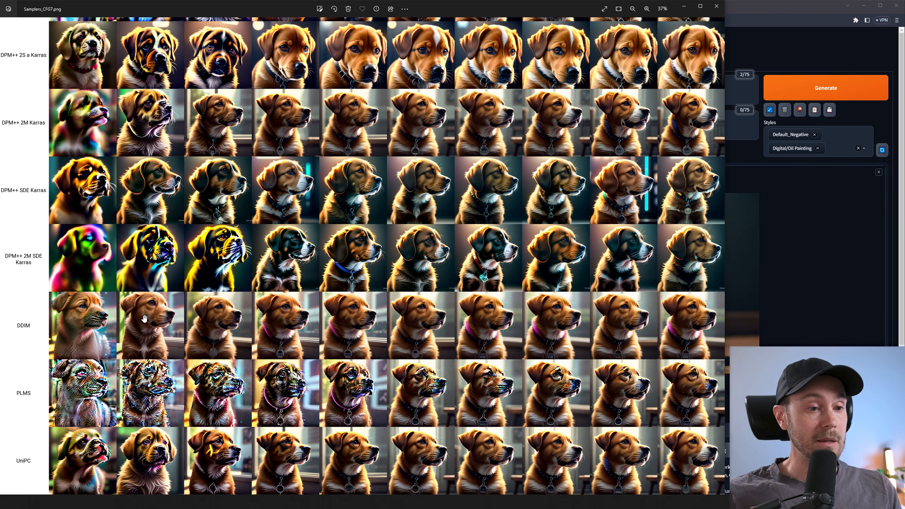
Recheck the Samplers_CFG7.png comparison from the Euler a row down to the UniPC row, and close the image viewer.
scroll(233, 142, up, 20)
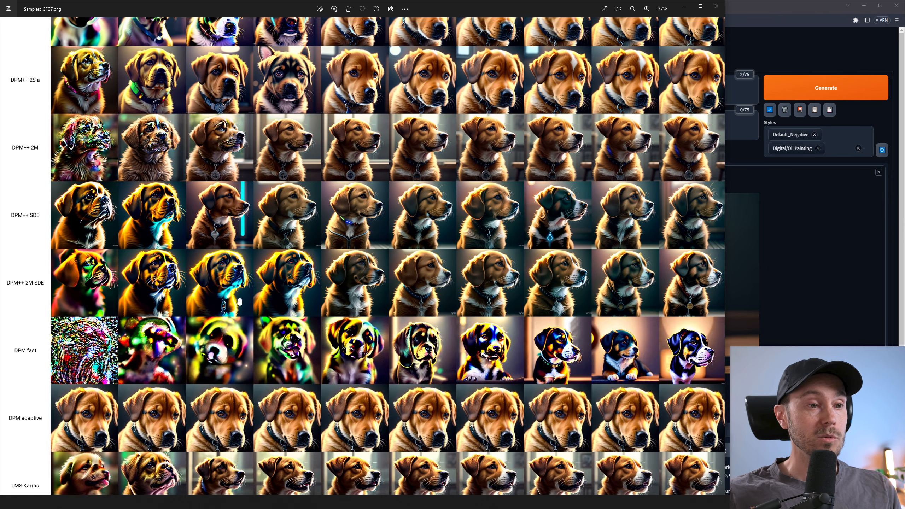
scroll(242, 101, up, 4)
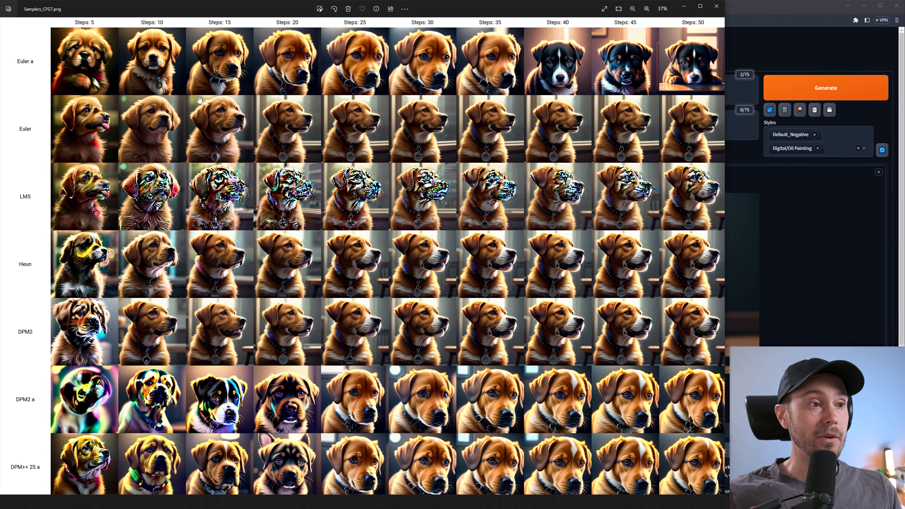
scroll(239, 244, down, 10)
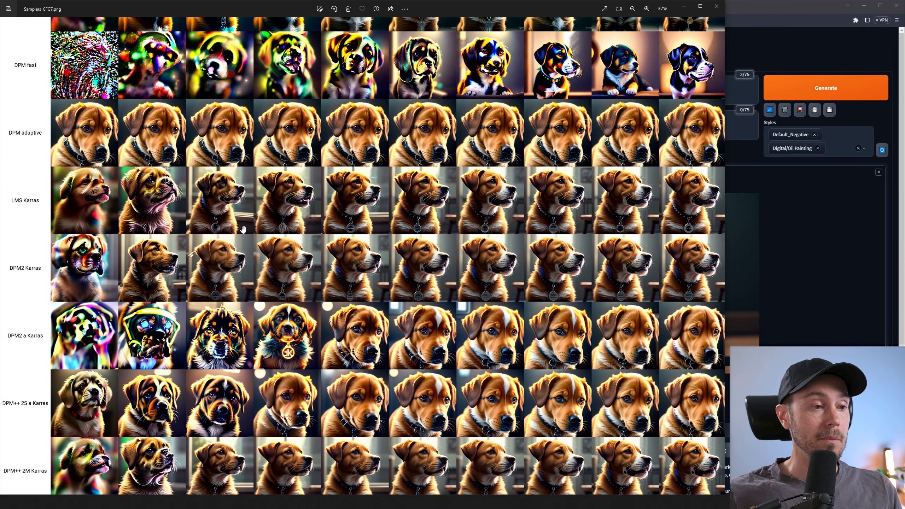
scroll(243, 229, down, 2)
scroll(211, 270, down, 6)
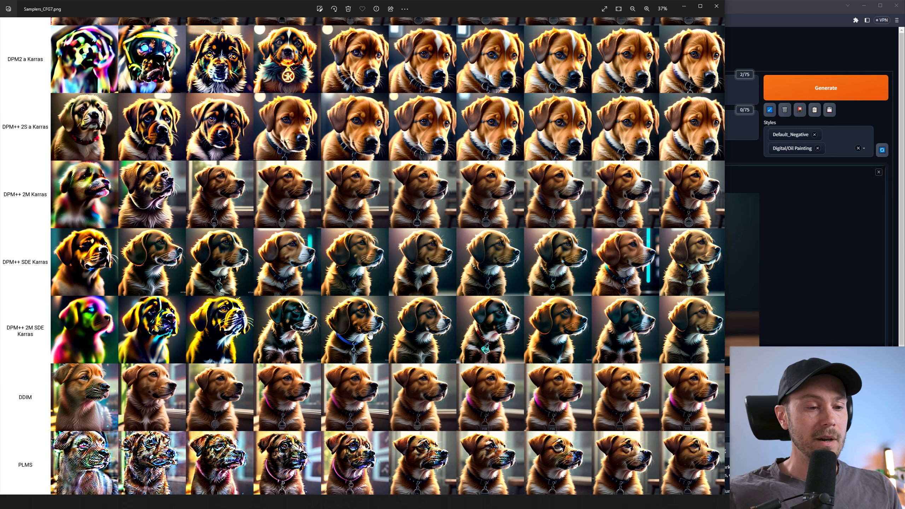
scroll(376, 353, down, 2)
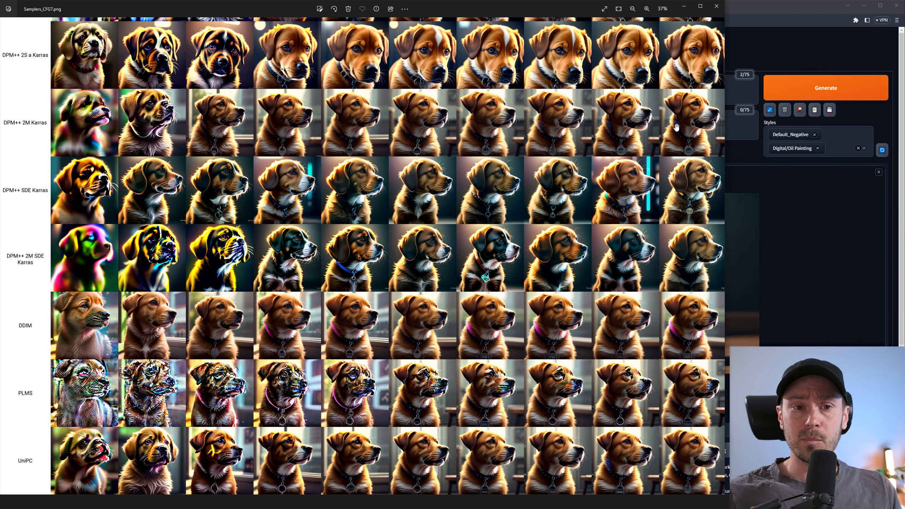
click(716, 6)
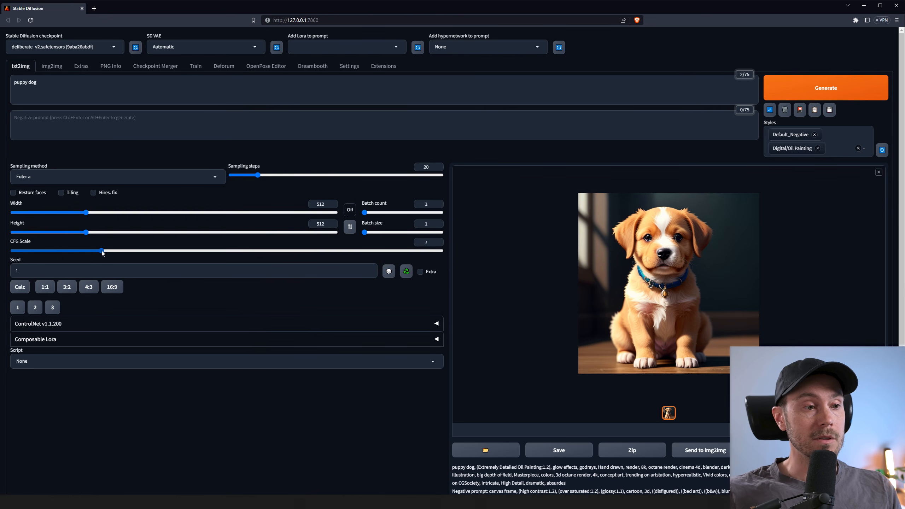
Try CFG Scale values of 30 and 1, and examine the CFGScale.png comparison chart.
mouse_move(102, 251)
mouse_down()
mouse_move(455, 245)
mouse_move(5, 257)
mouse_move(476, 250)
mouse_move(94, 257)
mouse_move(114, 259)
mouse_move(103, 253)
mouse_up()
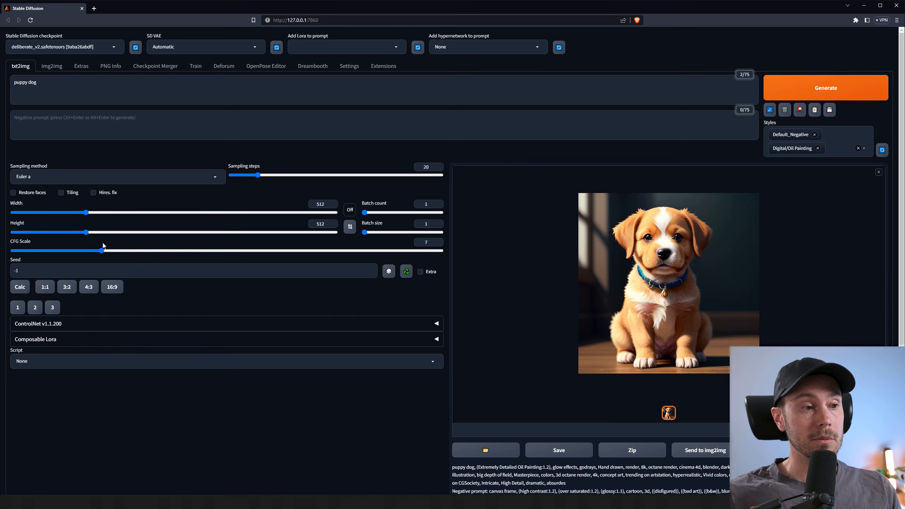
drag(103, 251, 448, 250)
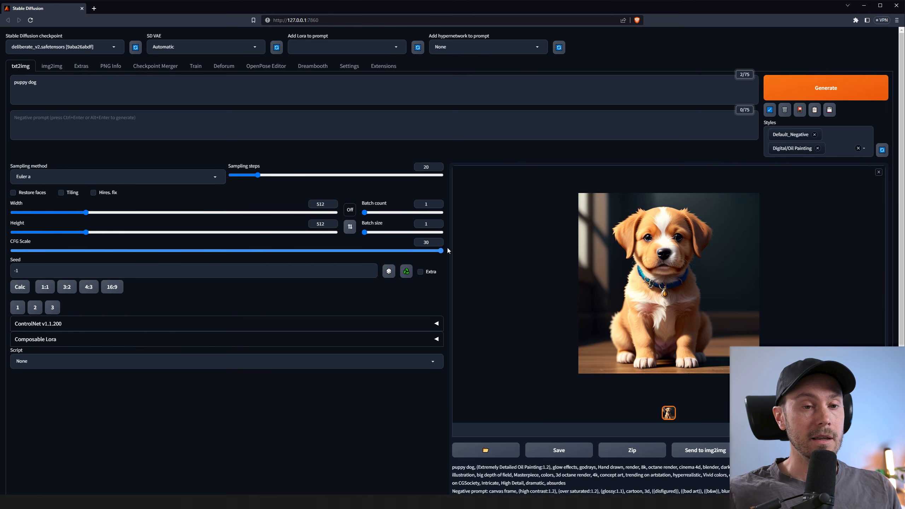
click(65, 96)
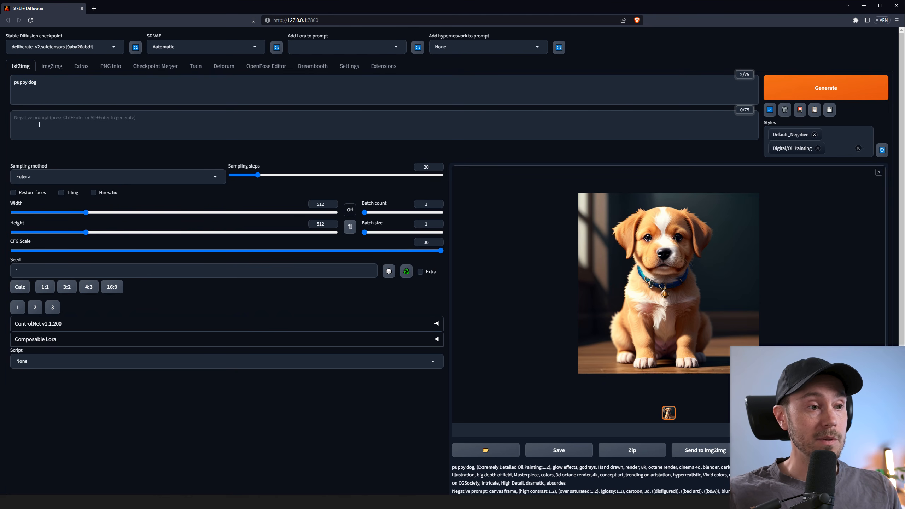
drag(38, 251, 10, 251)
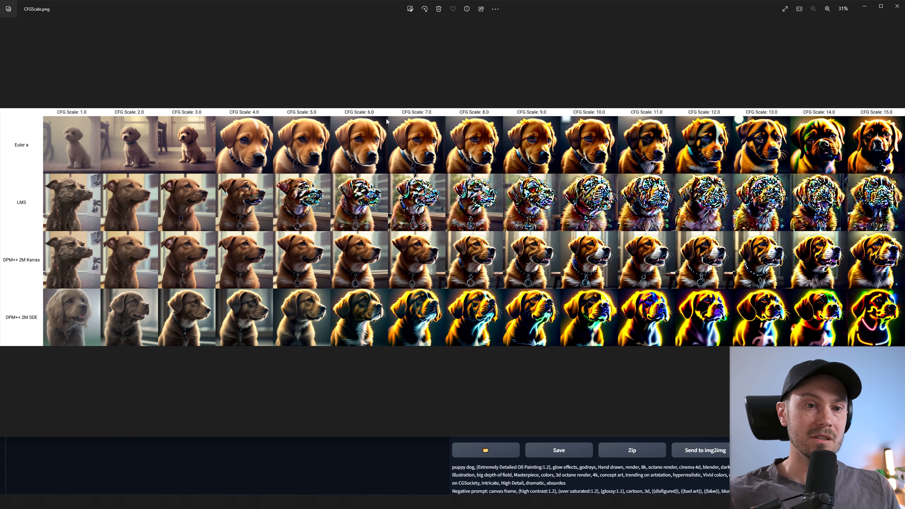
click(897, 6)
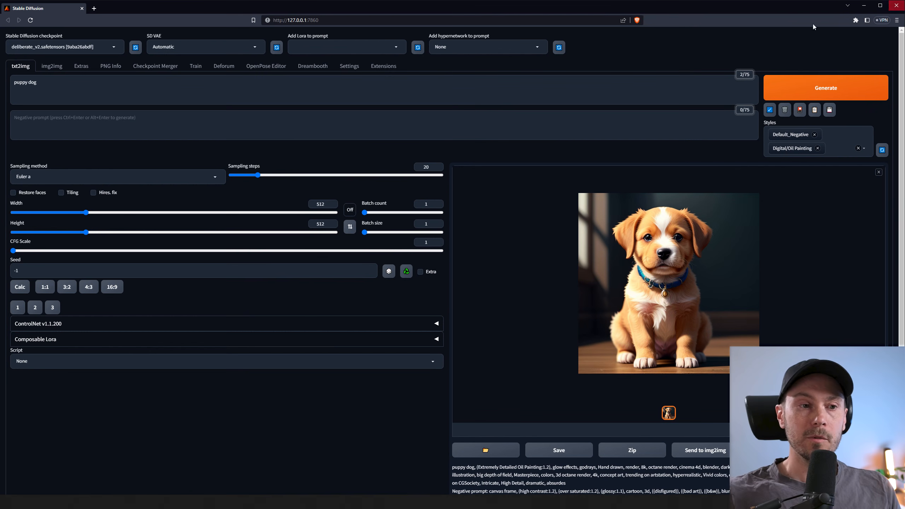
Set the sampling method to DPM++ 2M Karras and the CFG Scale to 5.
click(214, 177)
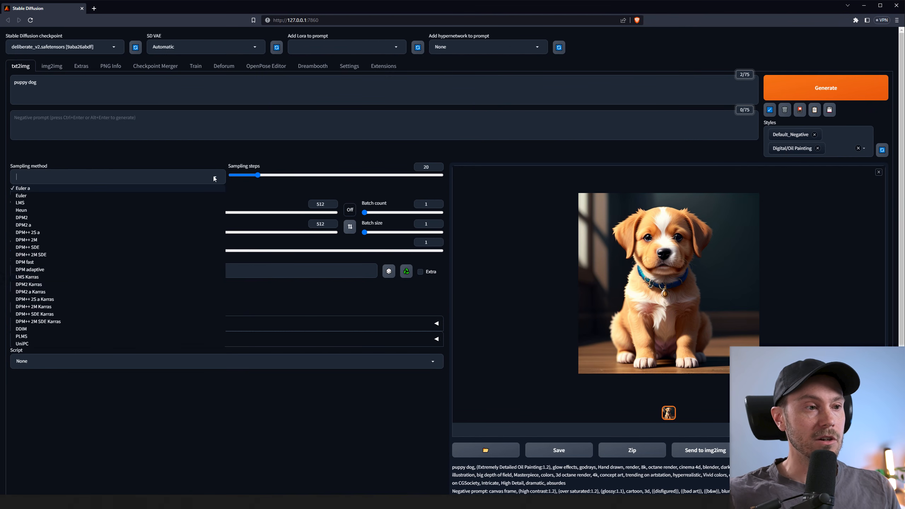
click(45, 307)
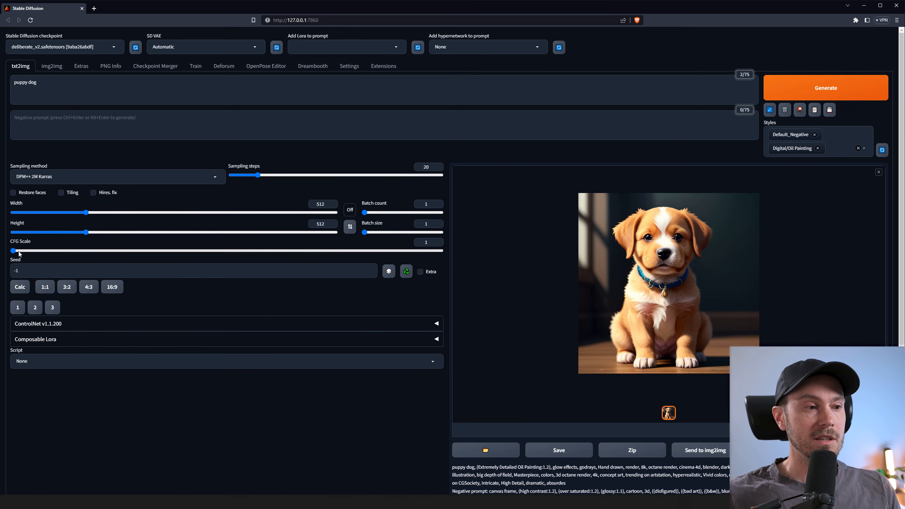
drag(13, 251, 81, 253)
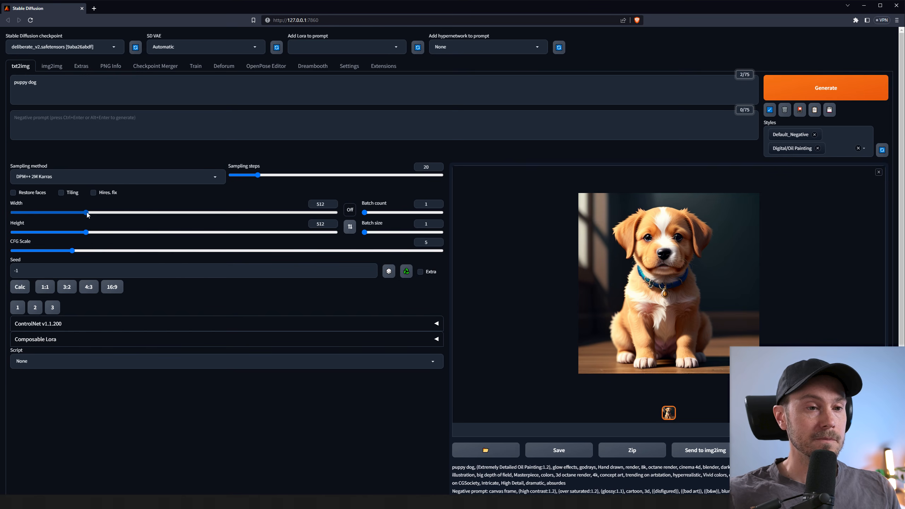
Set the image width to 1024 and generate a wide puppy dog image.
drag(87, 214, 169, 214)
click(808, 91)
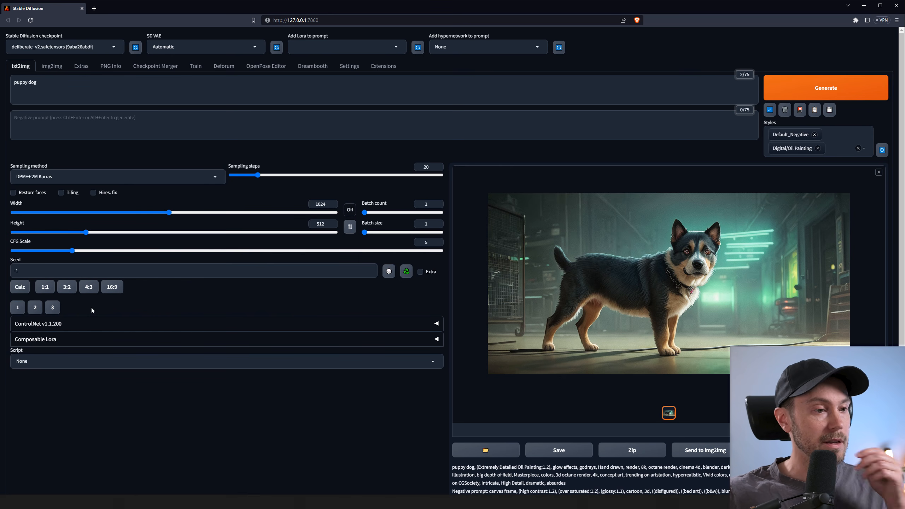
Try the 1:1 and 3:2 aspect ratio presets, including with a height of 304, and set the image size back to 512 by 512.
click(45, 288)
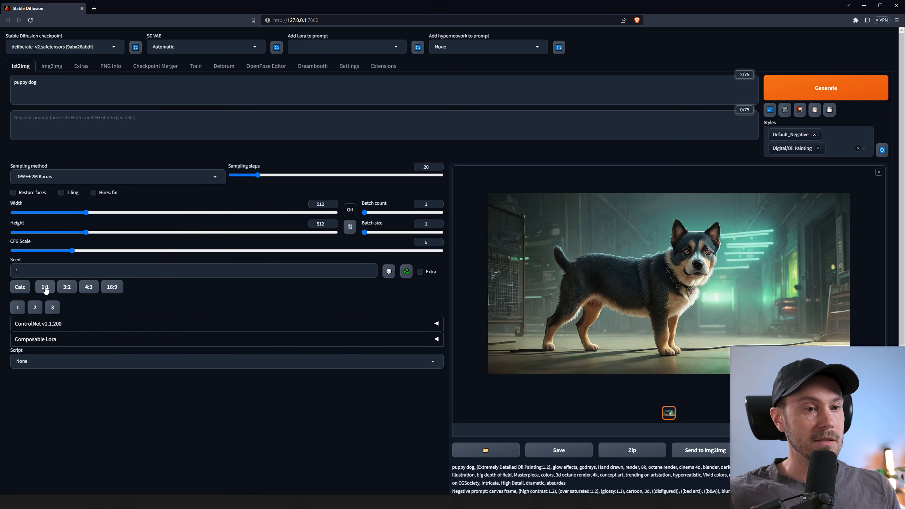
click(66, 289)
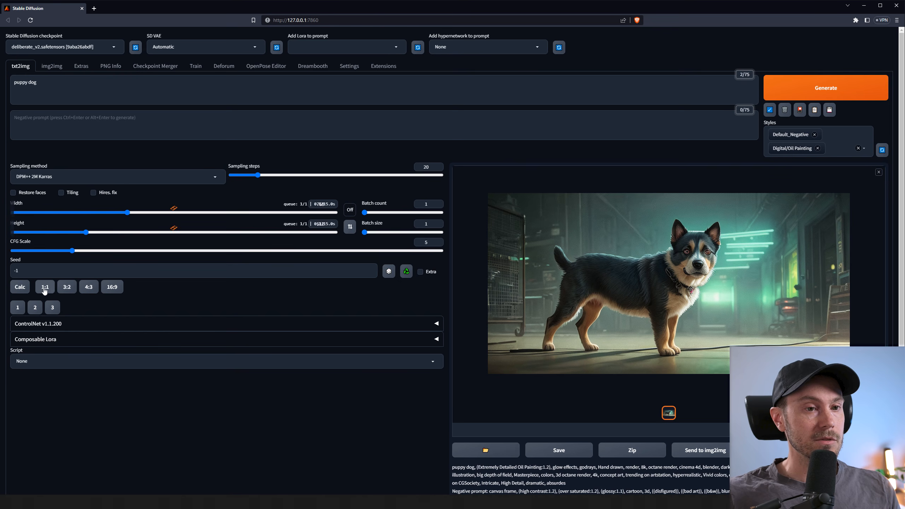
drag(89, 234, 52, 234)
click(69, 291)
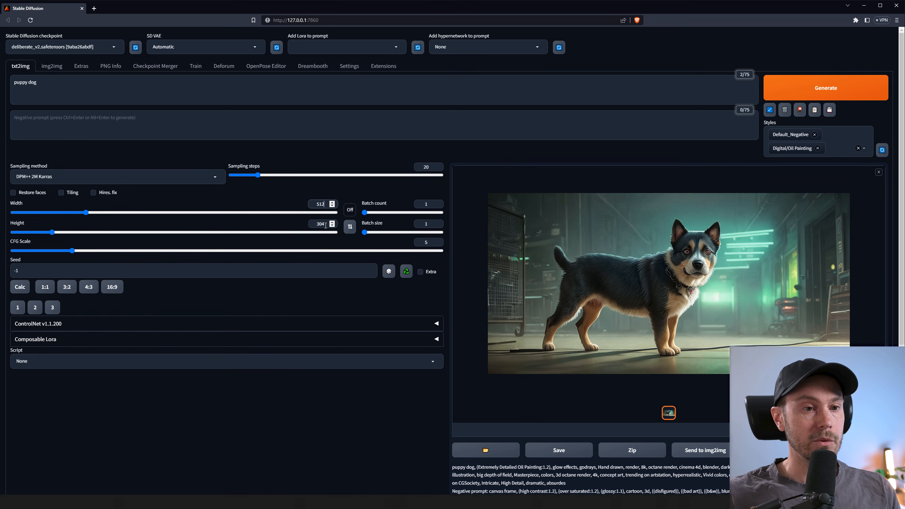
drag(326, 224, 264, 246)
text(512)
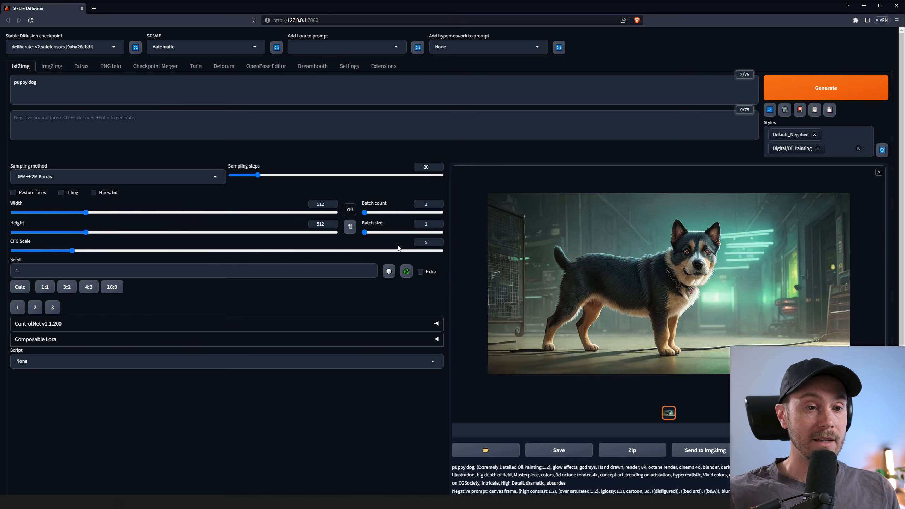
Set the batch count to 4 and generate the puppy dog images one after another.
click(437, 202)
click(437, 202)
click(438, 202)
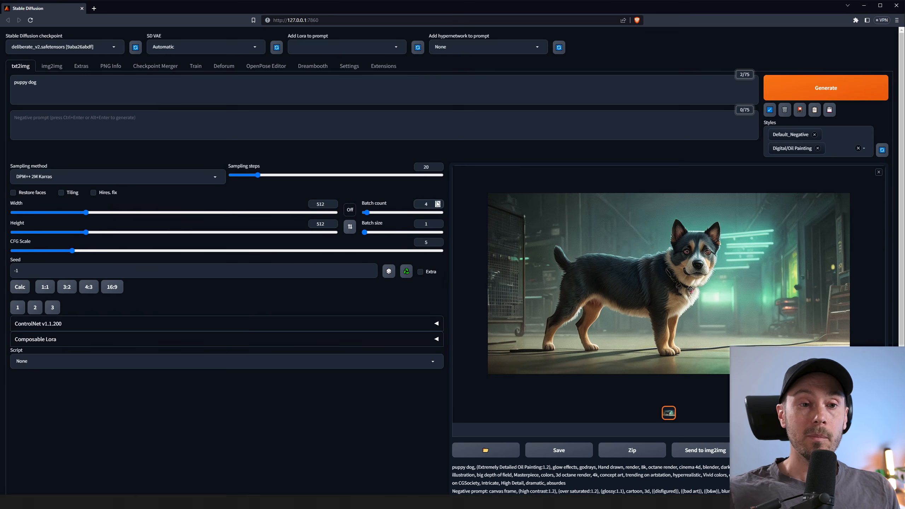
click(808, 93)
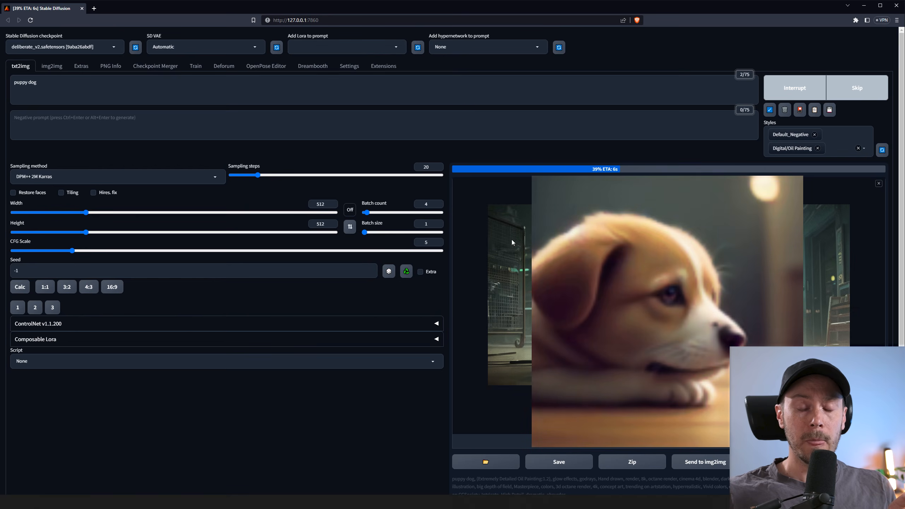
Set the batch count to 1 and the batch size to 4, and generate the puppy dog images simultaneously.
text(1)
drag(434, 204, 398, 234)
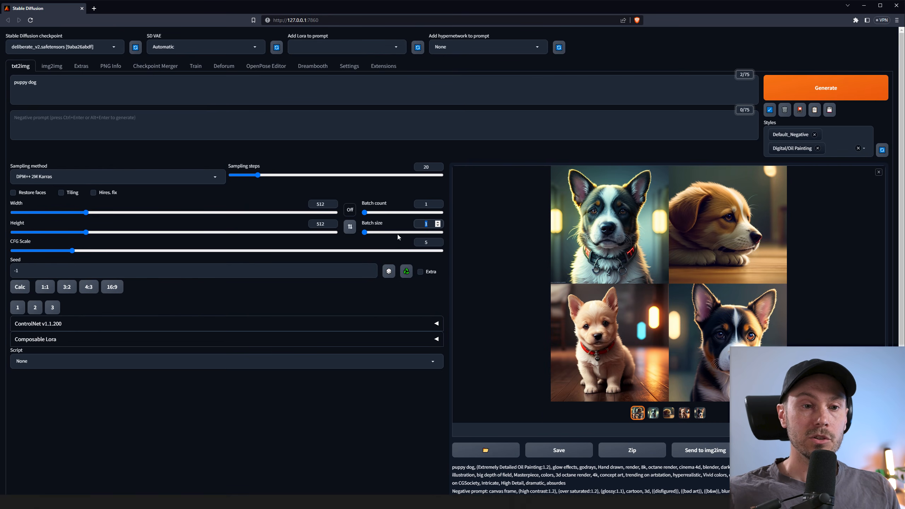
text(4)
click(802, 91)
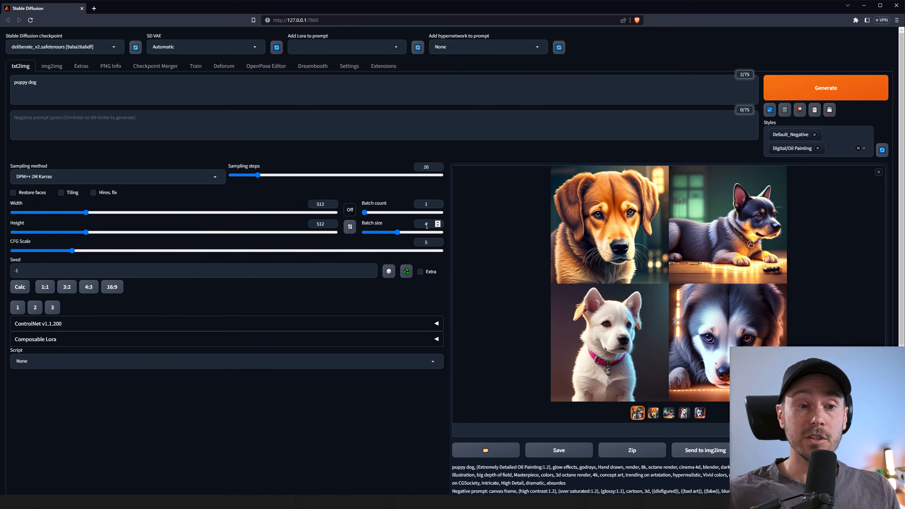
Set the batch size back to 1, keeping a single batch.
drag(430, 223, 382, 226)
text(1)
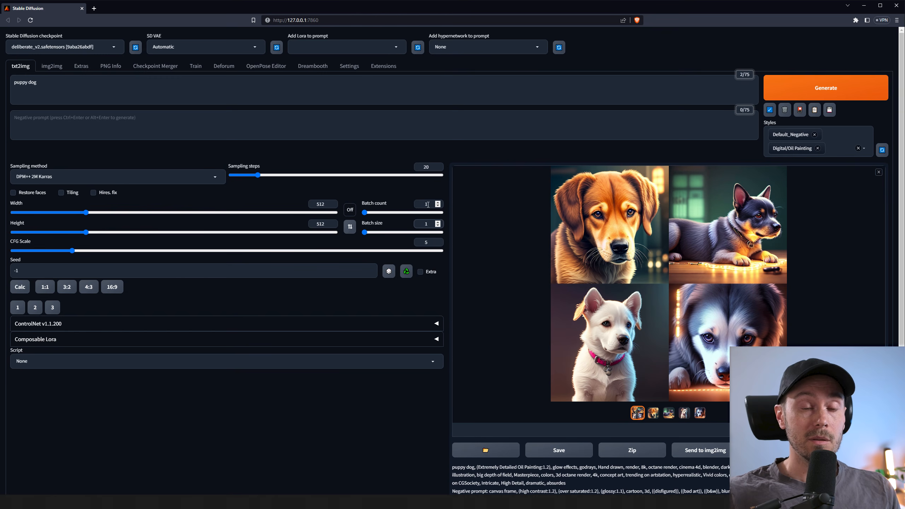
drag(430, 204, 402, 202)
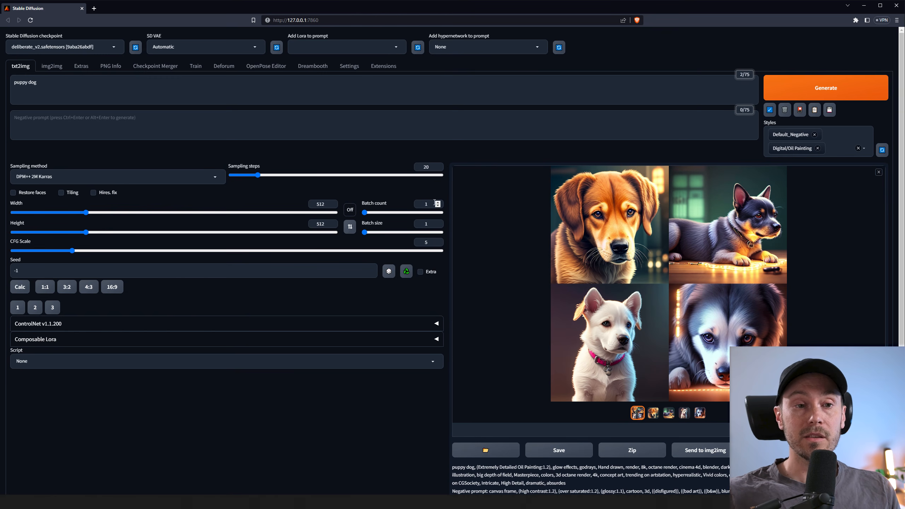
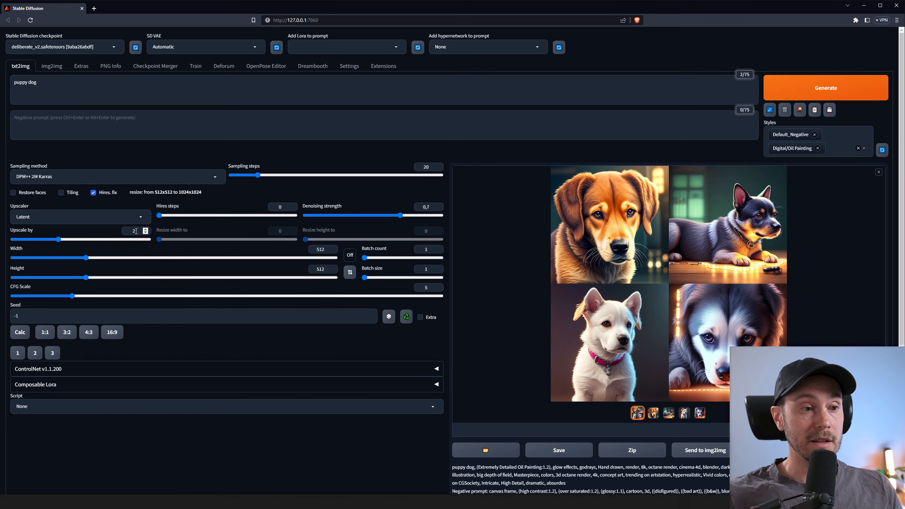
Examine the original and upscaled dimensions listed beside the Hires. fix option.
drag(129, 193, 169, 192)
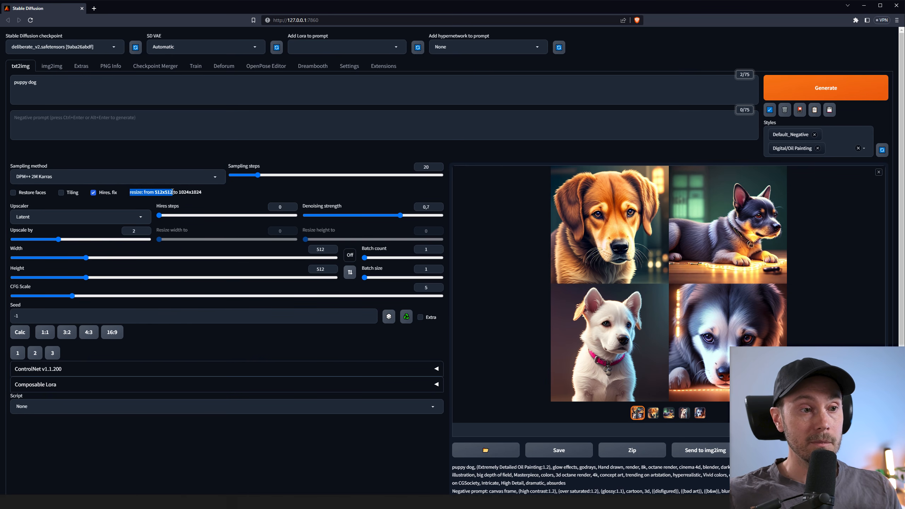
drag(173, 192, 200, 193)
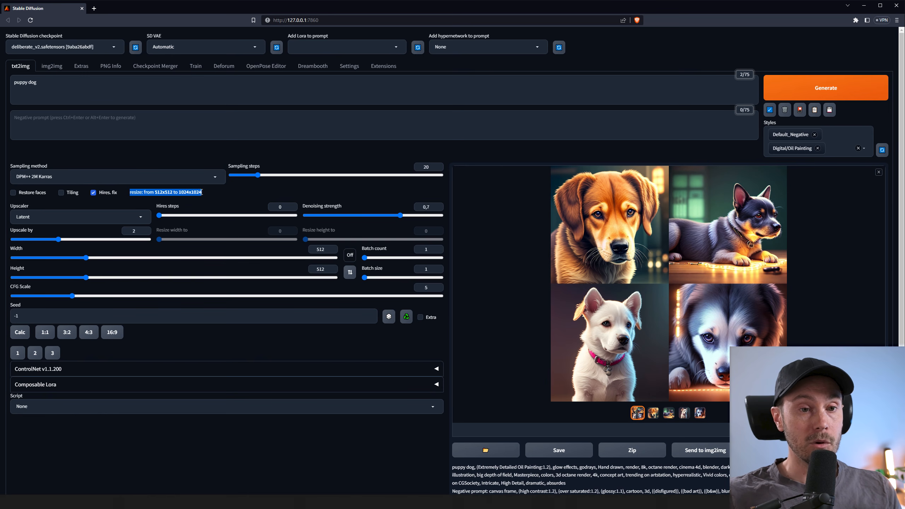
Generate the puppy dog image with Hires. fix enabled and view the upscaled result enlarged.
click(819, 88)
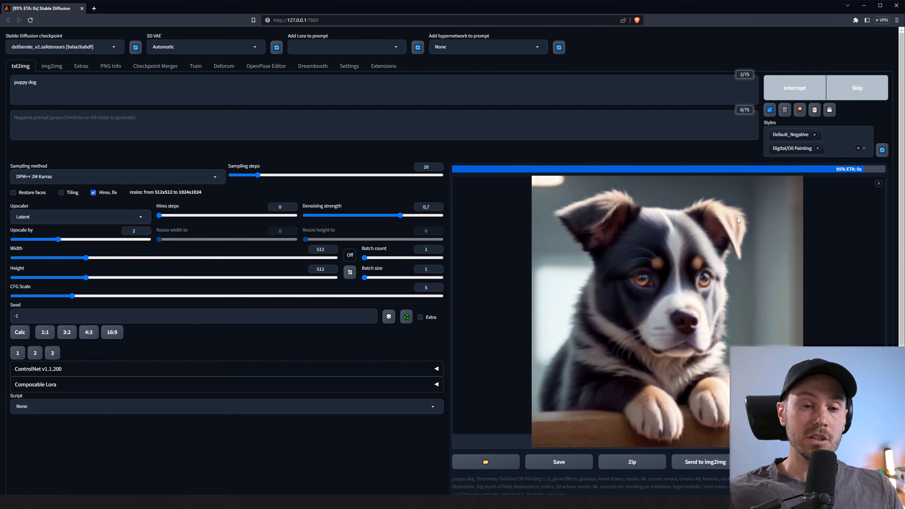
click(667, 262)
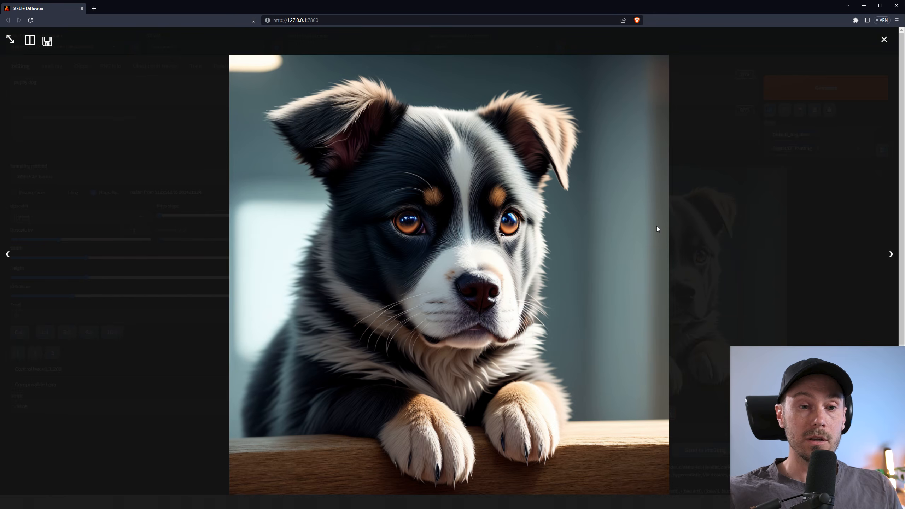
click(642, 292)
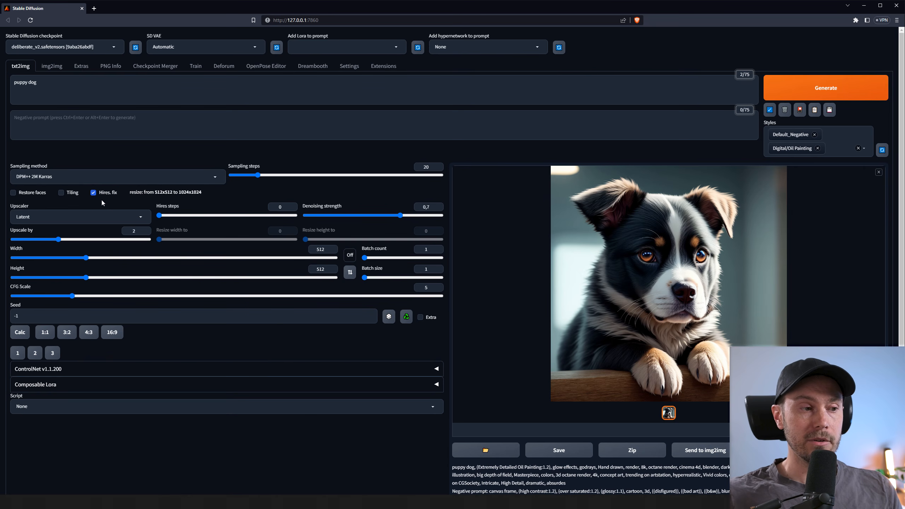
Turn off Hires. fix, set the batch count to 4 and generate the puppy dog images.
click(93, 193)
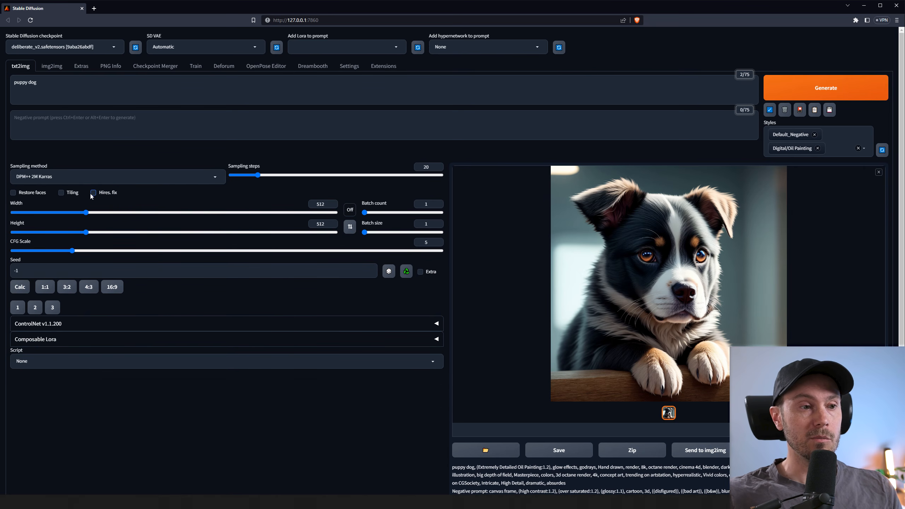
double_click(425, 204)
text(4)
click(803, 92)
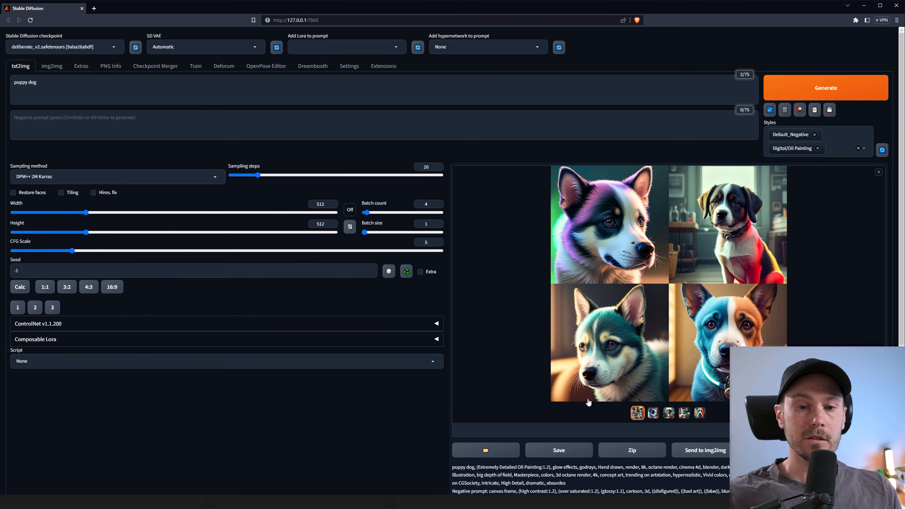
Send the first generated puppy image to img2img and set the resize width and height to 1024.
click(652, 413)
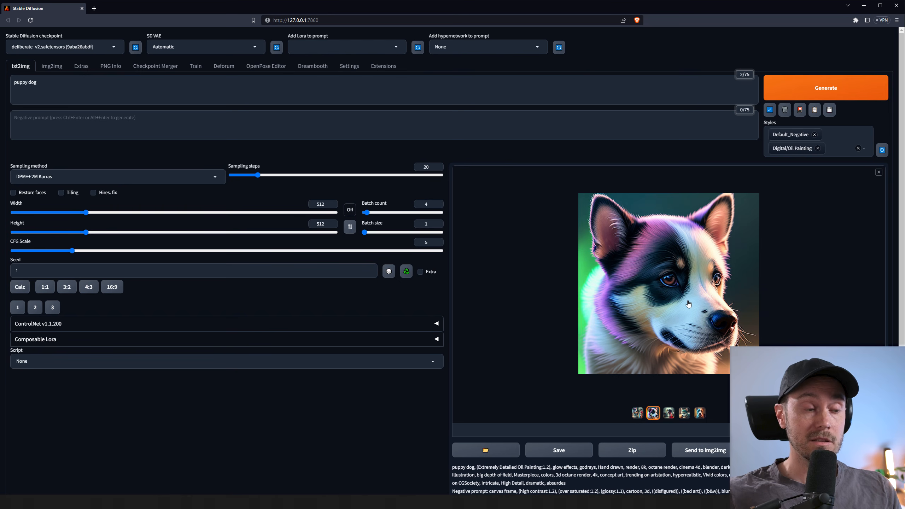
click(709, 451)
scroll(291, 354, down, 5)
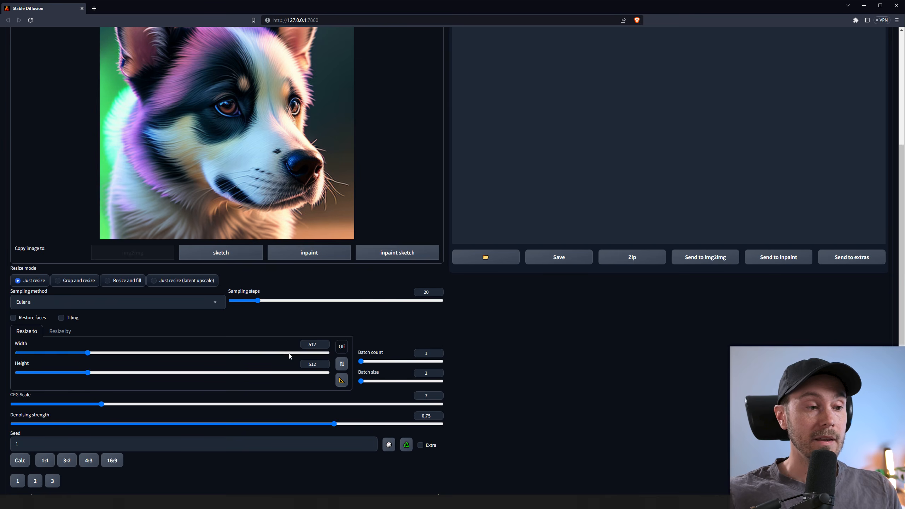
drag(319, 344, 281, 341)
text(1024)
key(Tab)
key(Tab)
text(1024)
key(Tab)
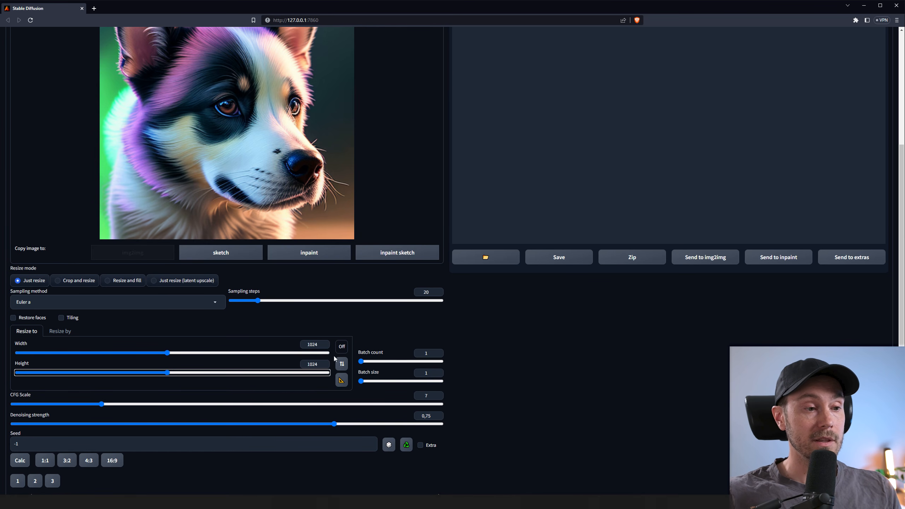
click(260, 331)
scroll(270, 330, up, 5)
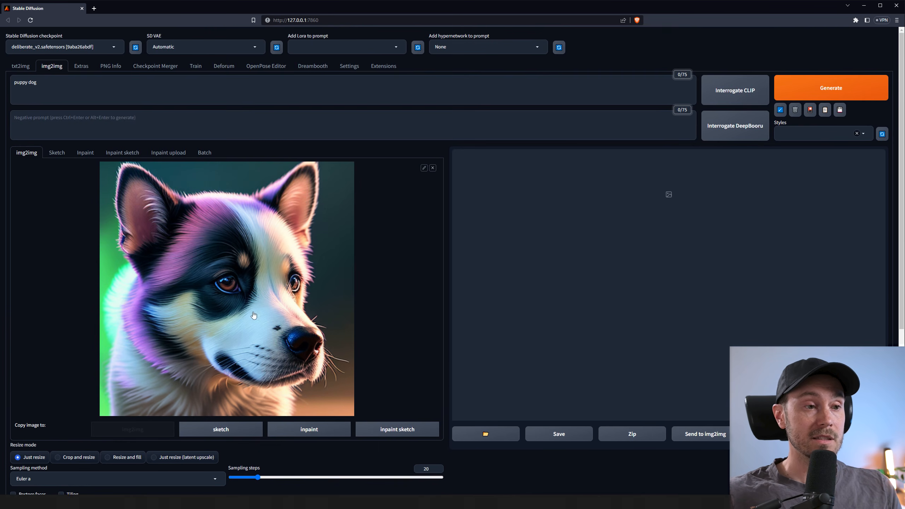
Regenerate the selected puppy in txt2img from its reused seed with a batch count of 1, and restore the random seed of -1.
click(20, 68)
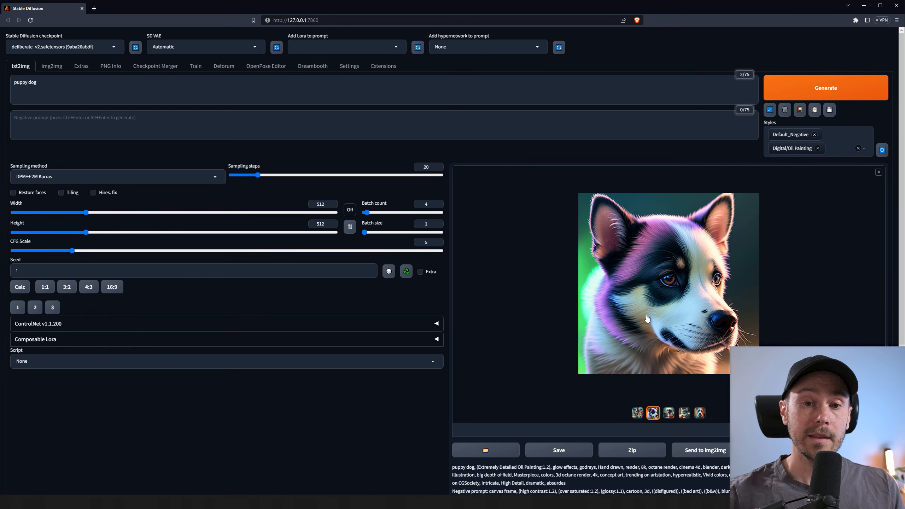
click(407, 274)
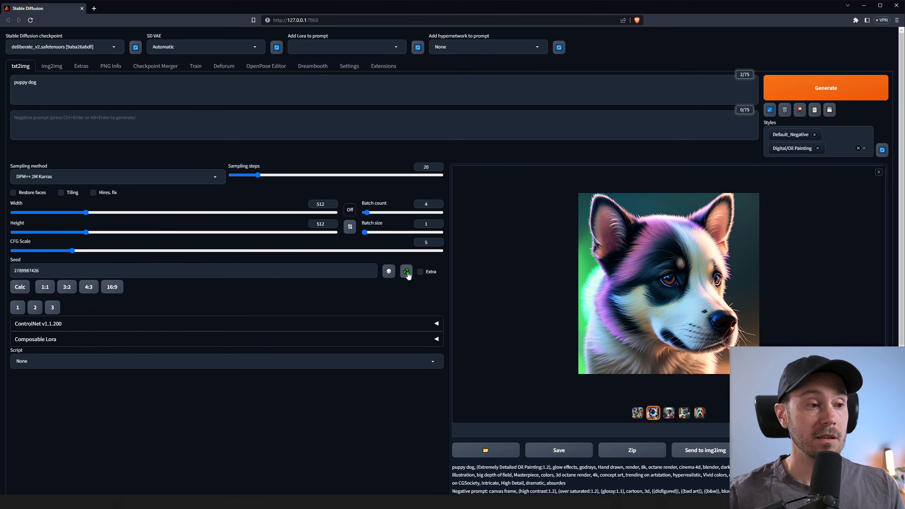
key(ctrl+Return)
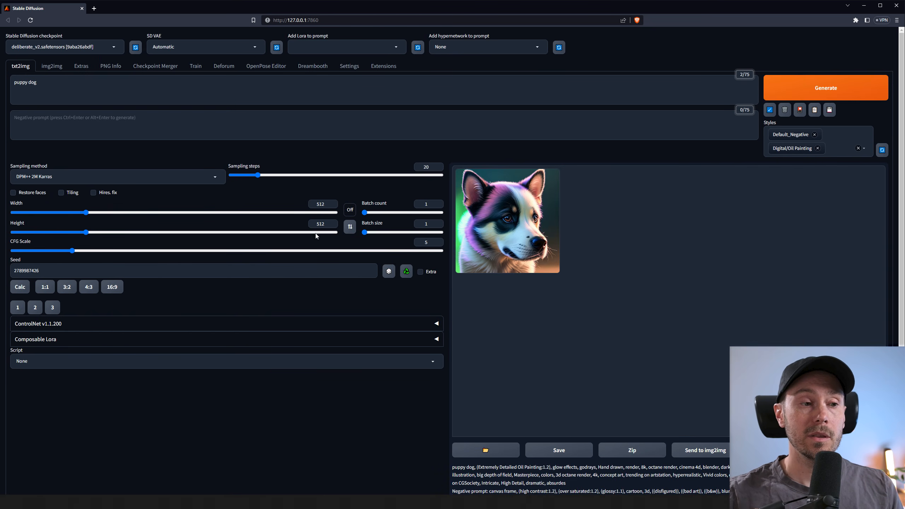
click(515, 216)
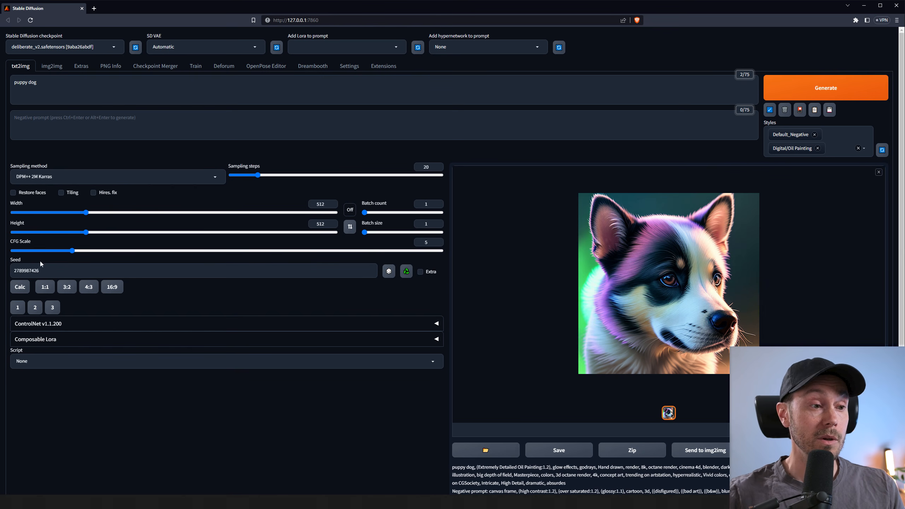
click(389, 271)
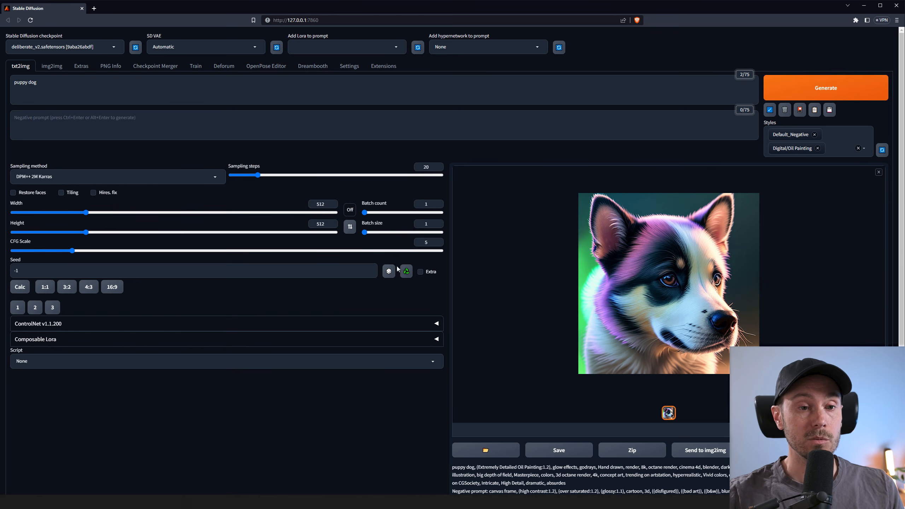
Load the purple-and-green lit puppy image into ControlNet Unit 0 and enable the unit.
click(62, 326)
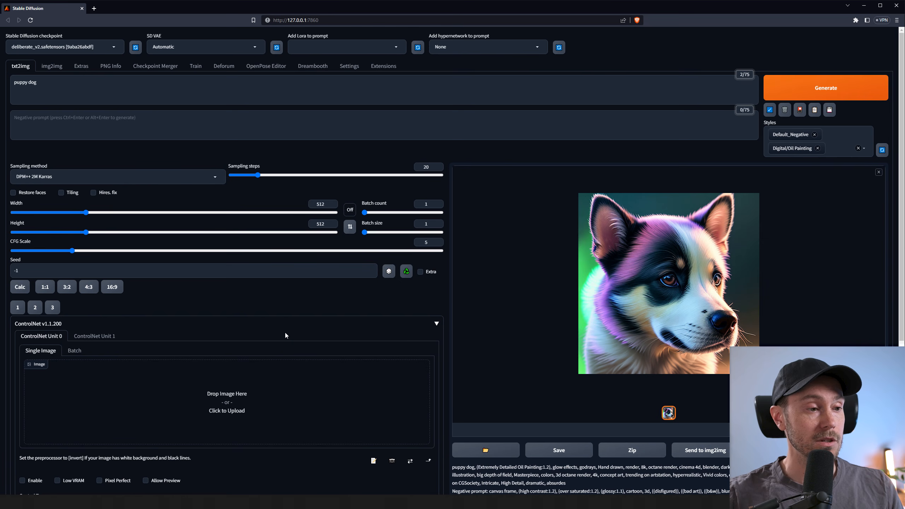
scroll(285, 332, down, 2)
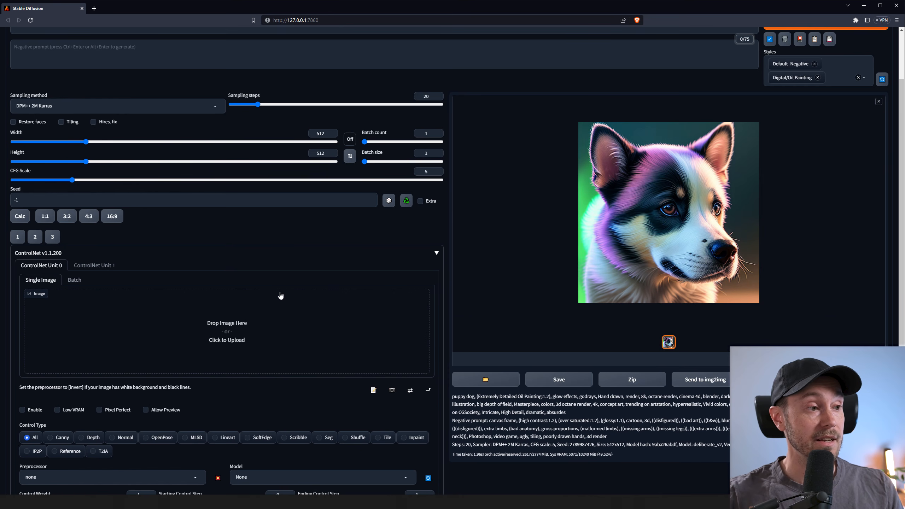
scroll(285, 307, down, 1)
scroll(279, 282, down, 1)
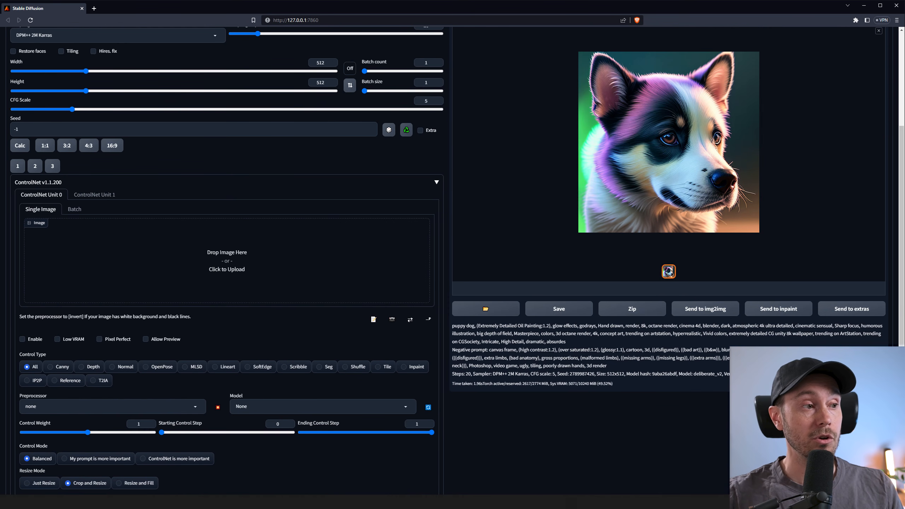
drag(0, 231, 245, 236)
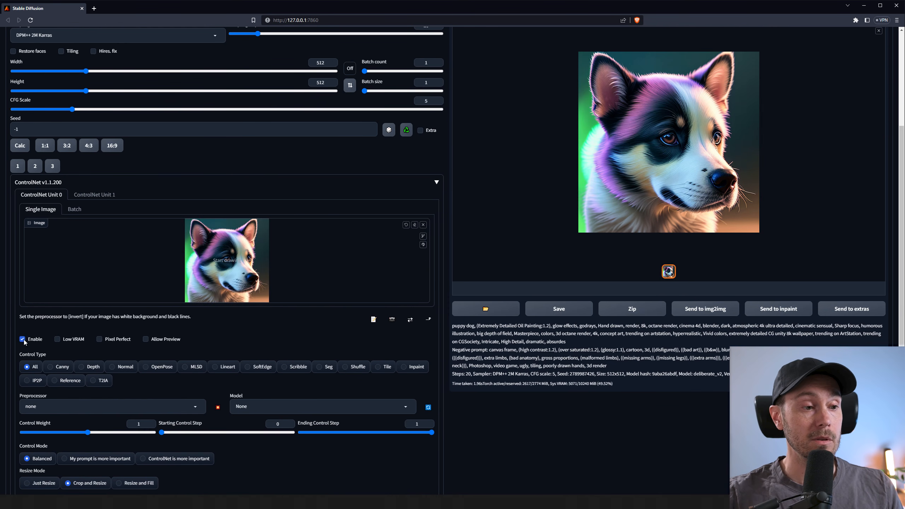
Set the ControlNet preprocessor to depth_midas and the model to control_v11f1p_sd15_depth.
scroll(208, 364, down, 1)
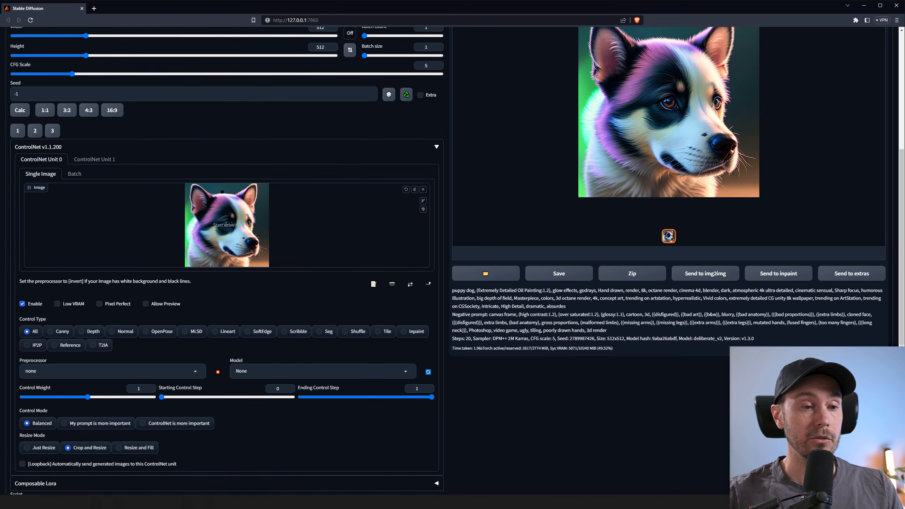
click(196, 373)
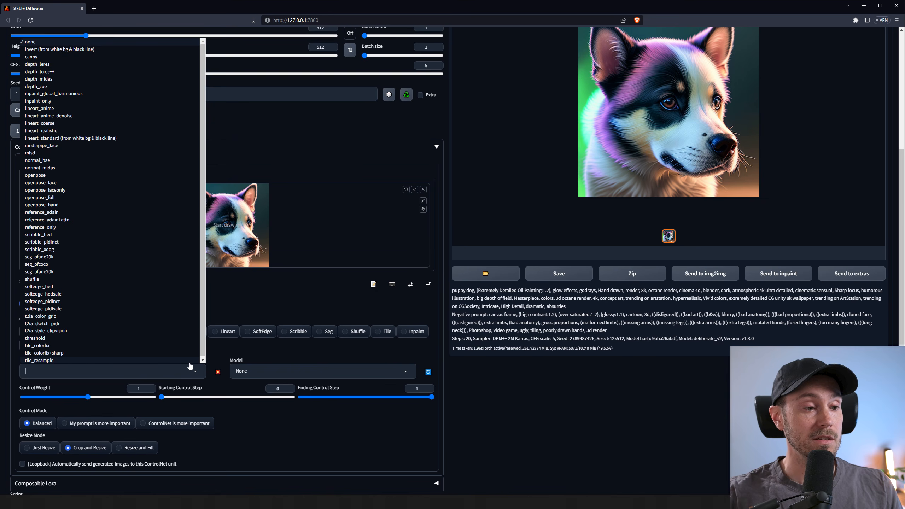
text(de)
click(185, 330)
click(302, 372)
click(297, 309)
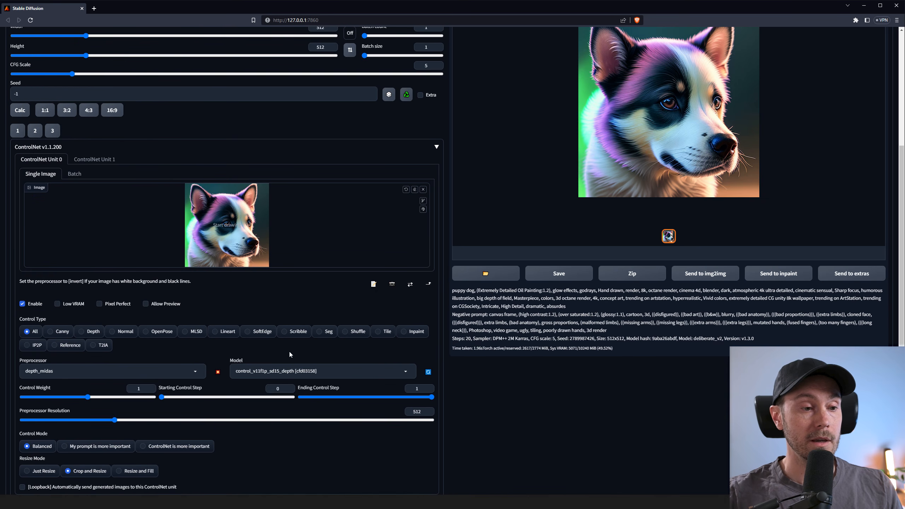
Set the batch count to 4 and generate puppy dog images guided by the ControlNet depth unit.
scroll(198, 289, up, 5)
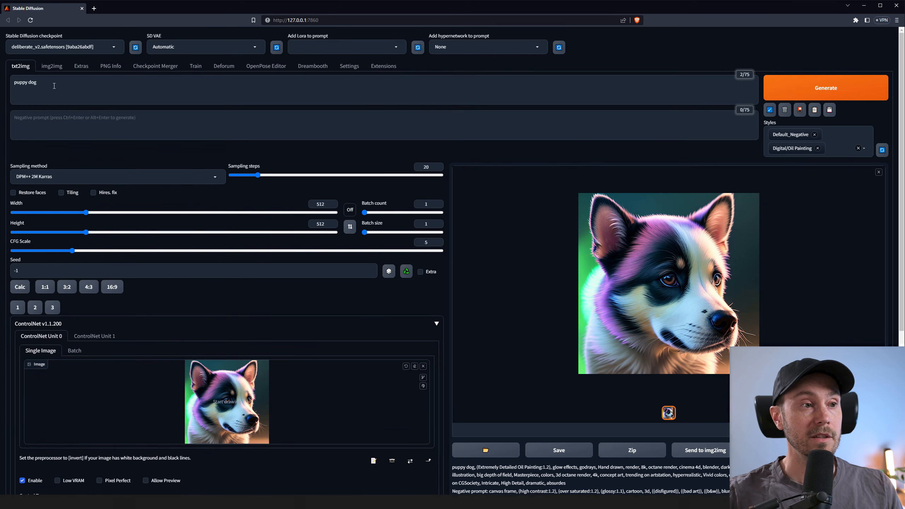
double_click(426, 204)
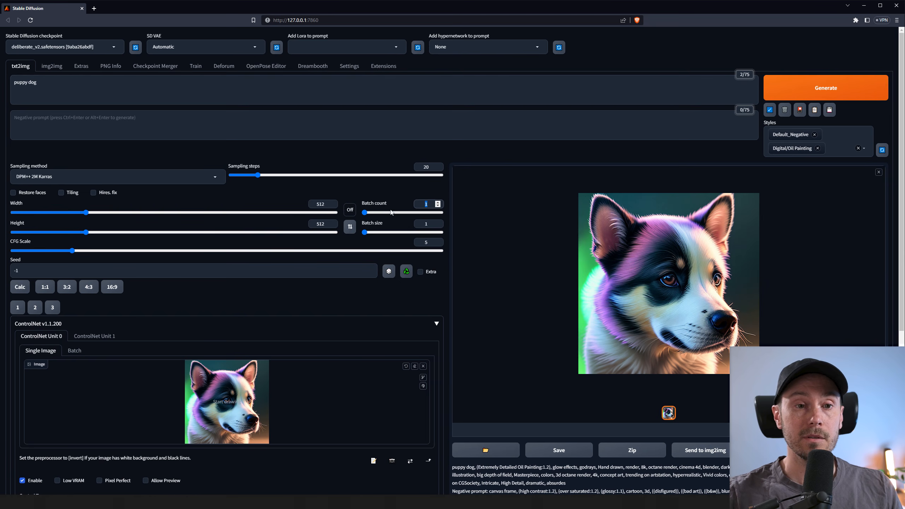
text(4)
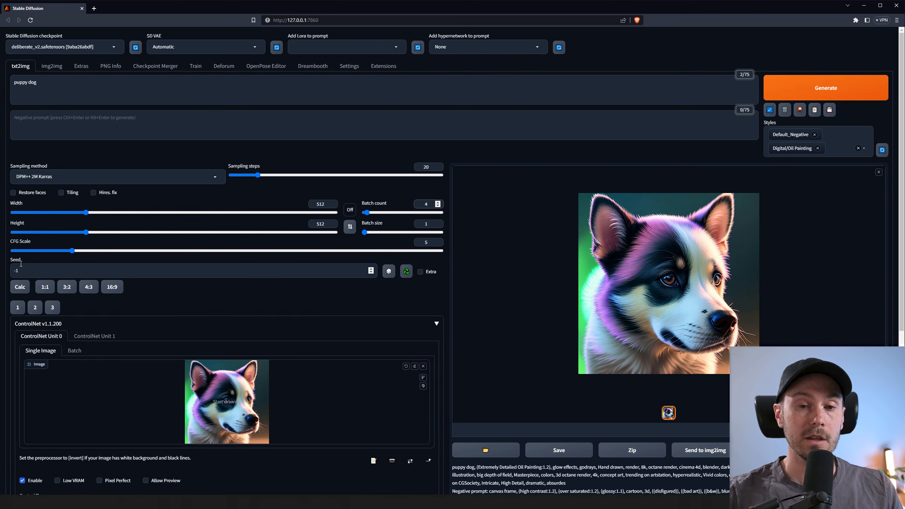
click(817, 88)
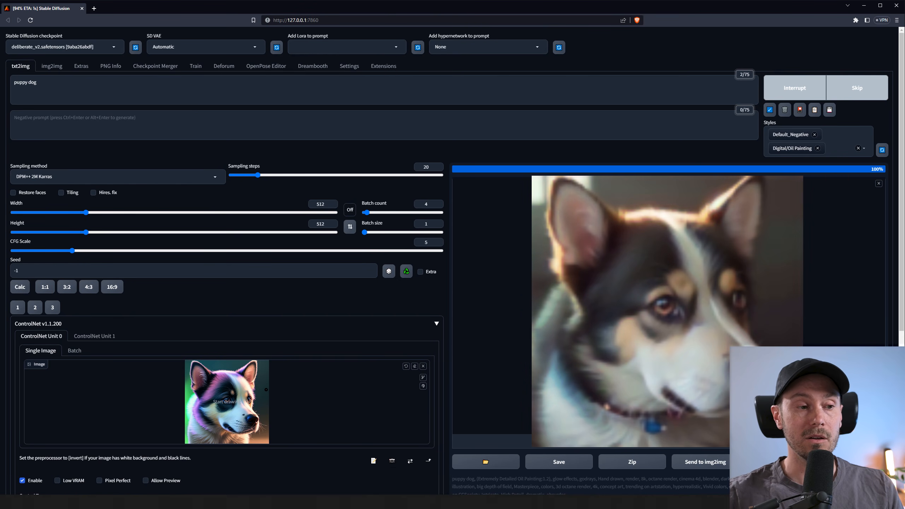
Compare the generated puppies' poses with the ControlNet source image and view the image grid enlarged.
scroll(303, 390, down, 5)
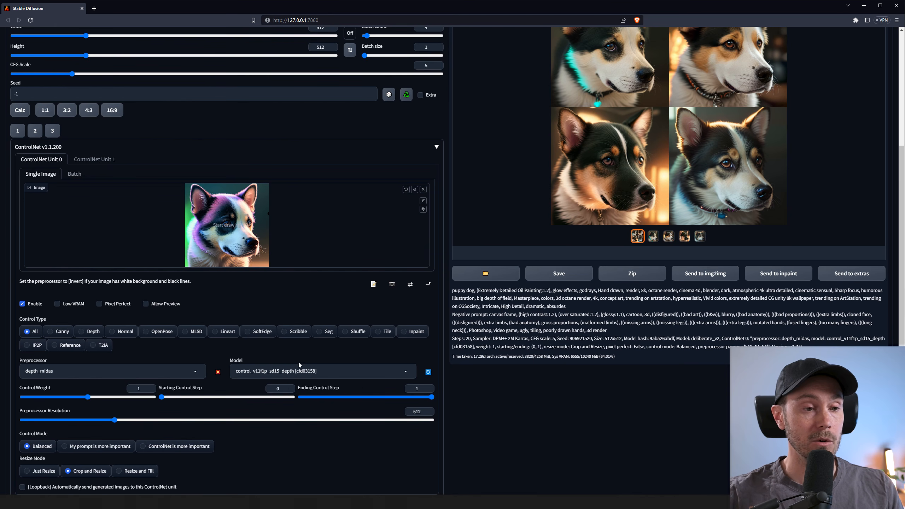
scroll(298, 365, up, 5)
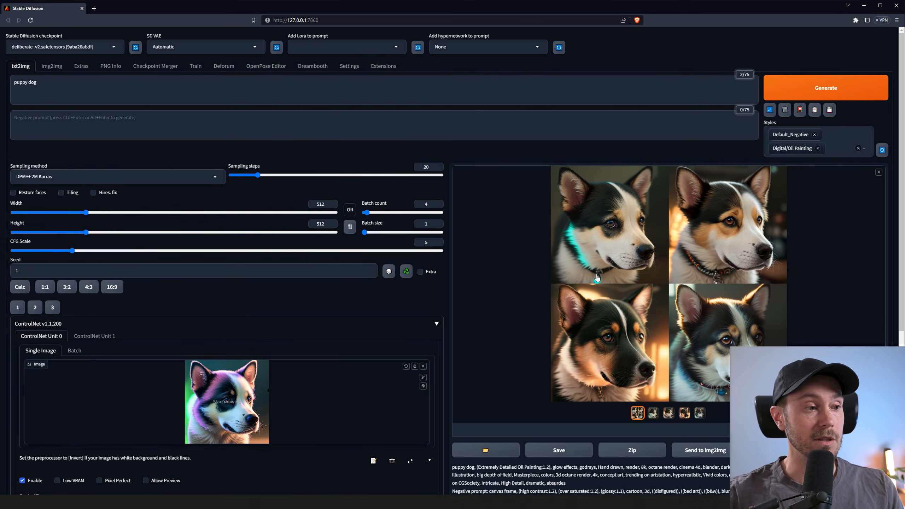
scroll(618, 262, down, 1)
click(625, 238)
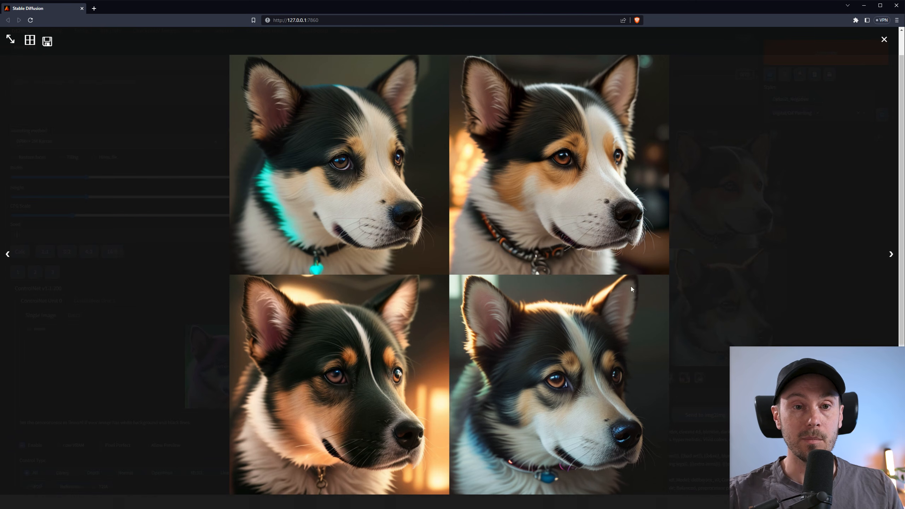
click(486, 343)
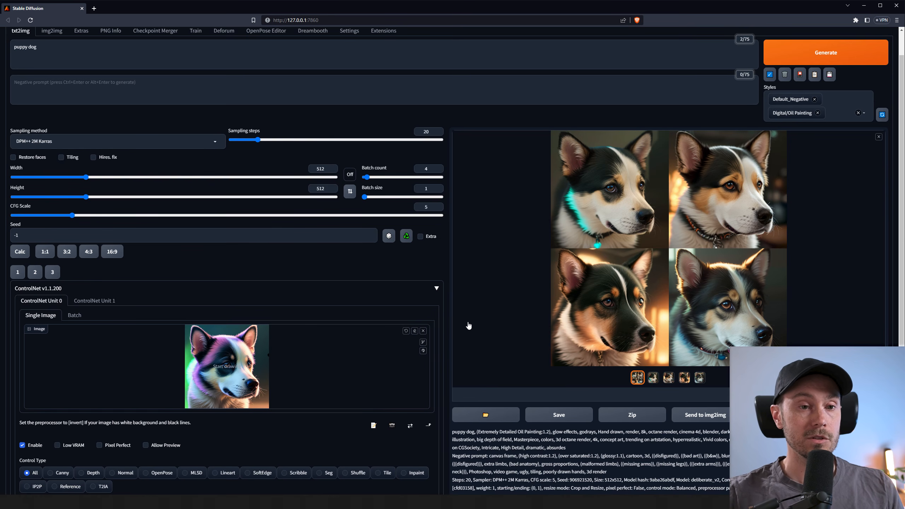
scroll(478, 325, up, 1)
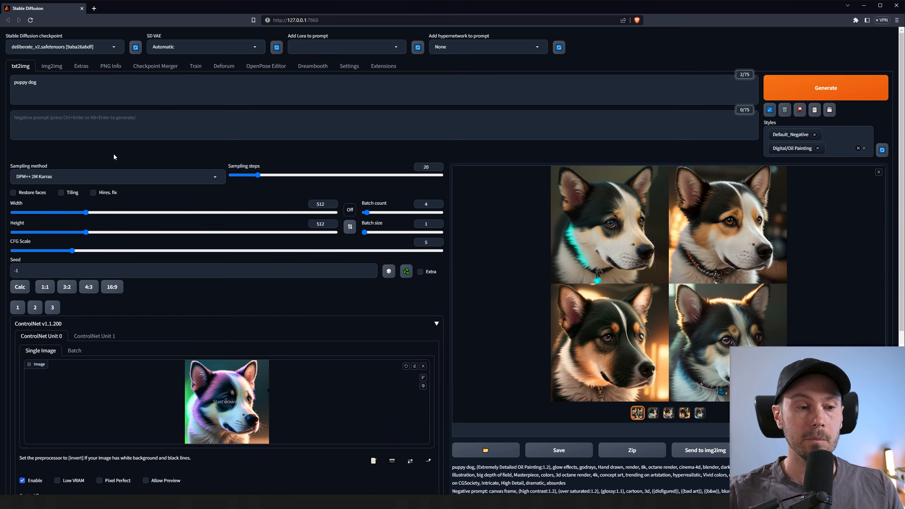
Send the first ControlNet-guided puppy image, the one with the turquoise collar glow, to img2img.
click(58, 67)
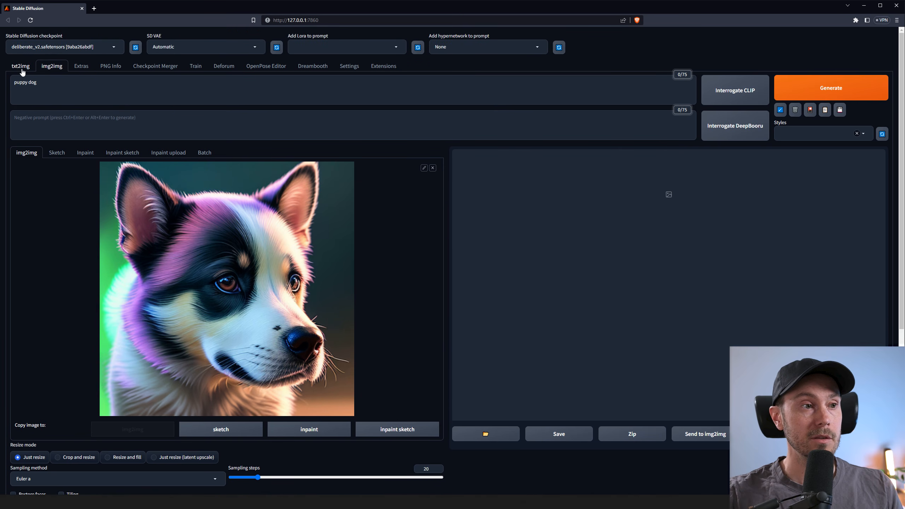
click(22, 68)
click(652, 413)
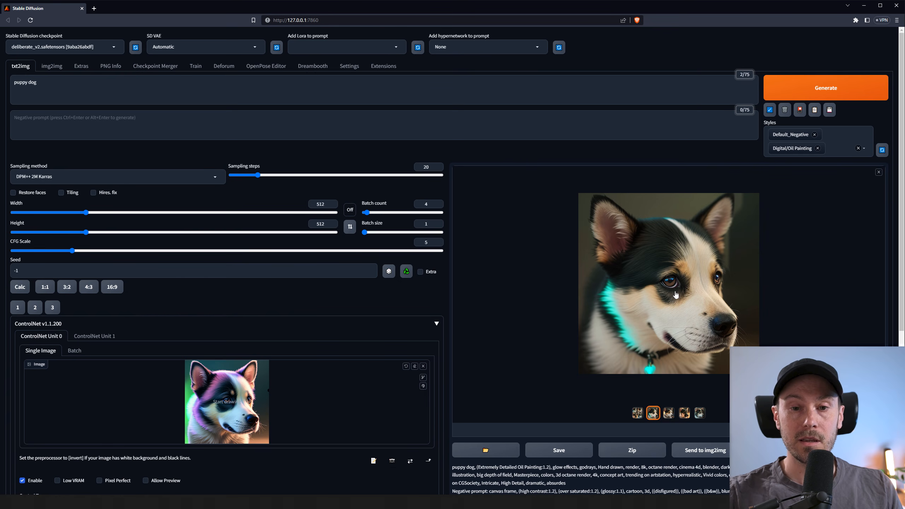
click(710, 452)
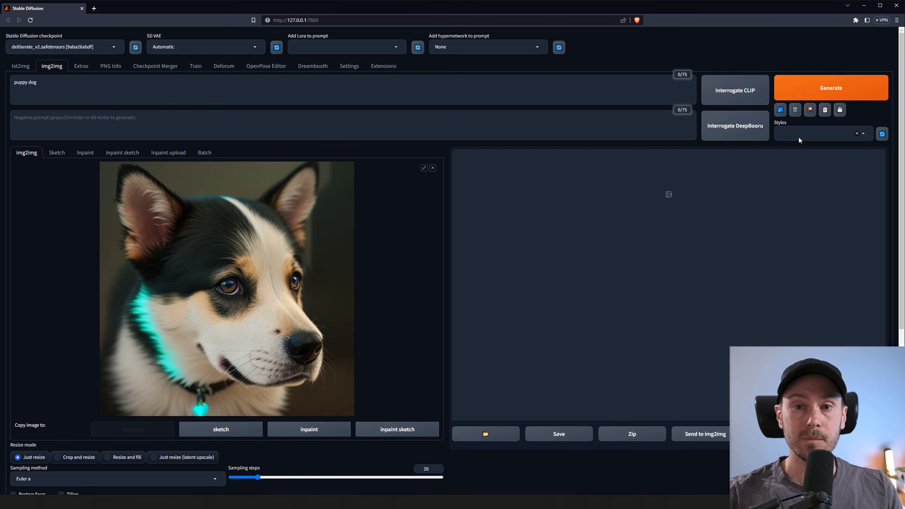
Apply the Default_Negative and Digital/Oil Painting styles to the img2img prompt.
click(863, 133)
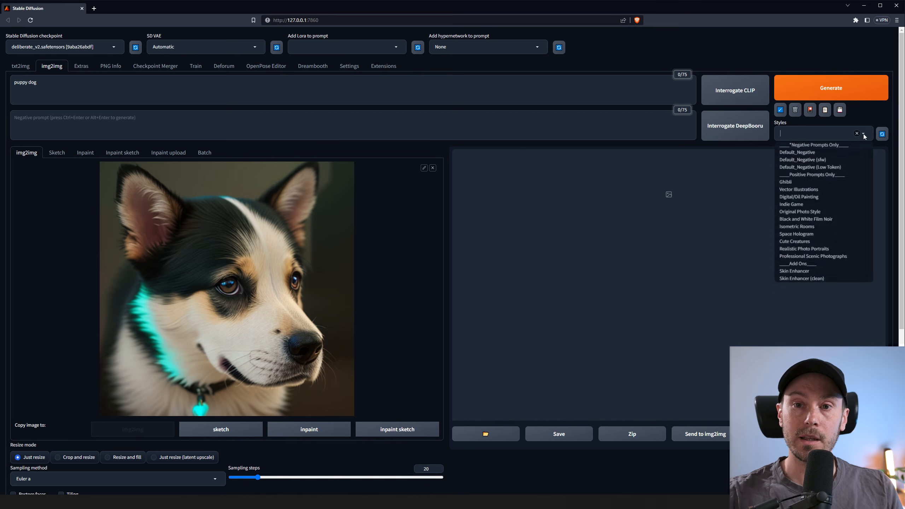
click(798, 152)
click(799, 196)
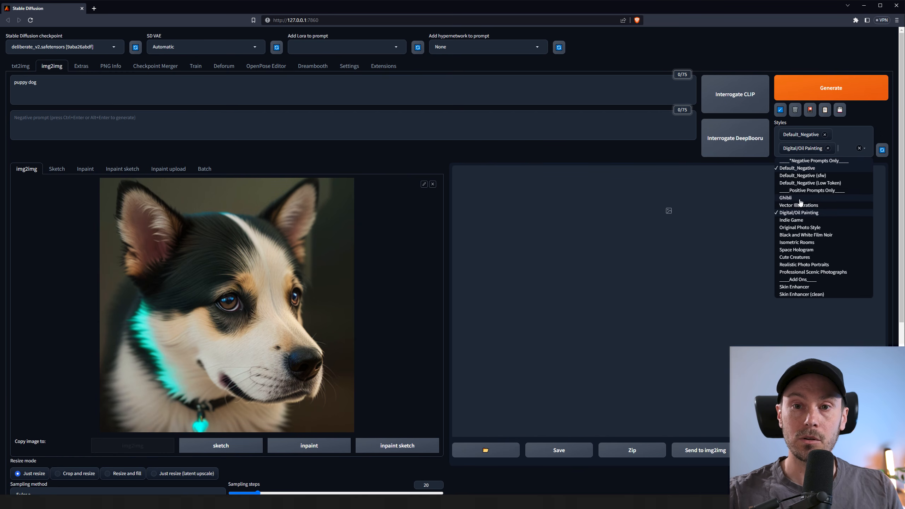
Close the styles list and set the img2img sampling method to DPM++ 2M Karras.
click(880, 130)
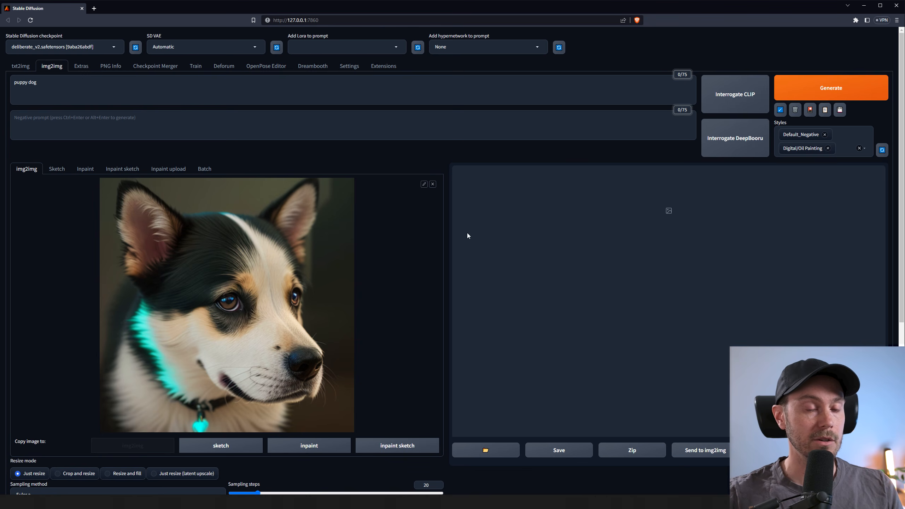
scroll(466, 233, down, 5)
click(47, 318)
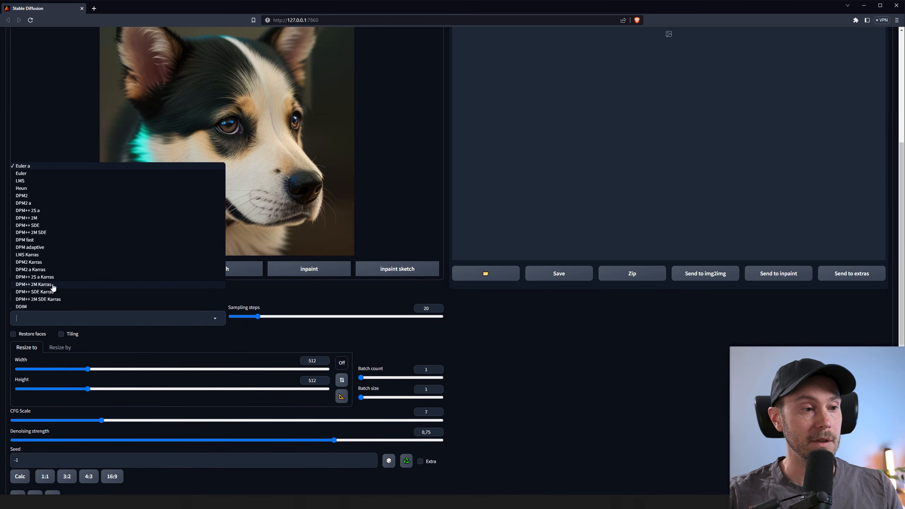
click(52, 285)
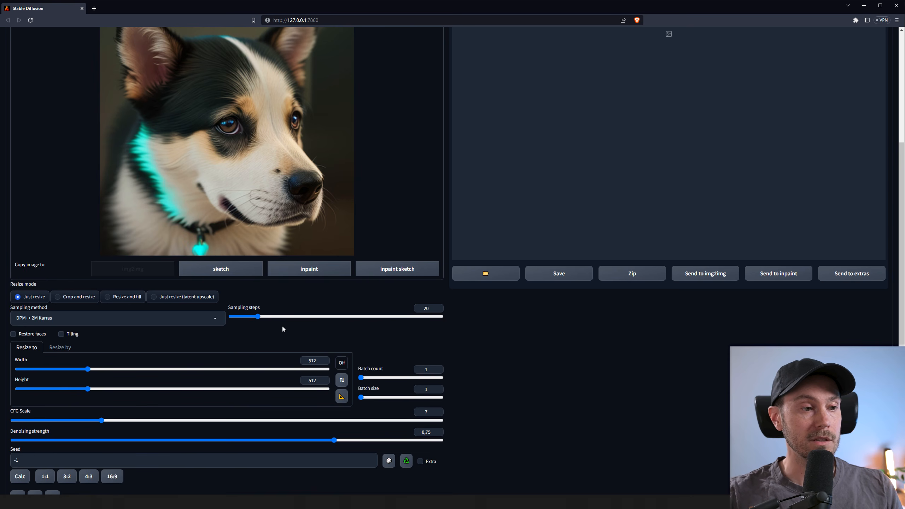
Set the img2img batch count to 4 and the denoising strength to 0.4.
scroll(290, 329, up, 5)
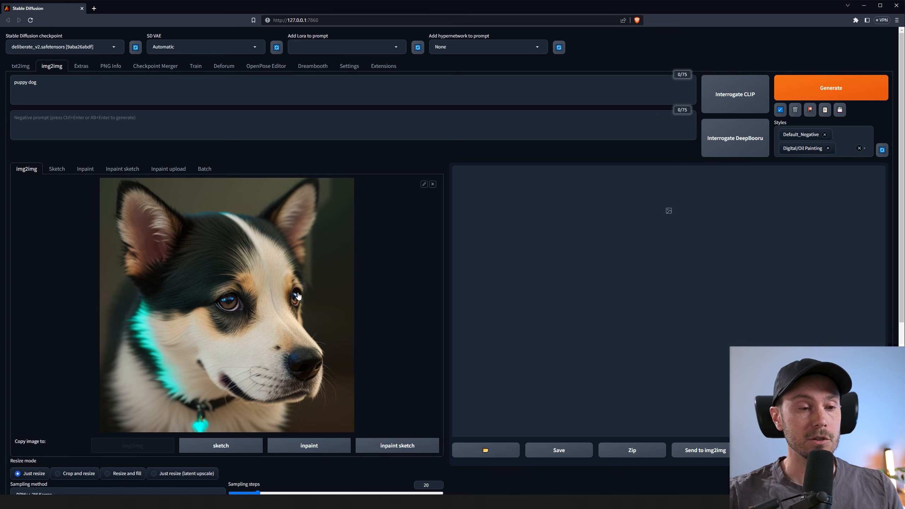
scroll(297, 296, down, 5)
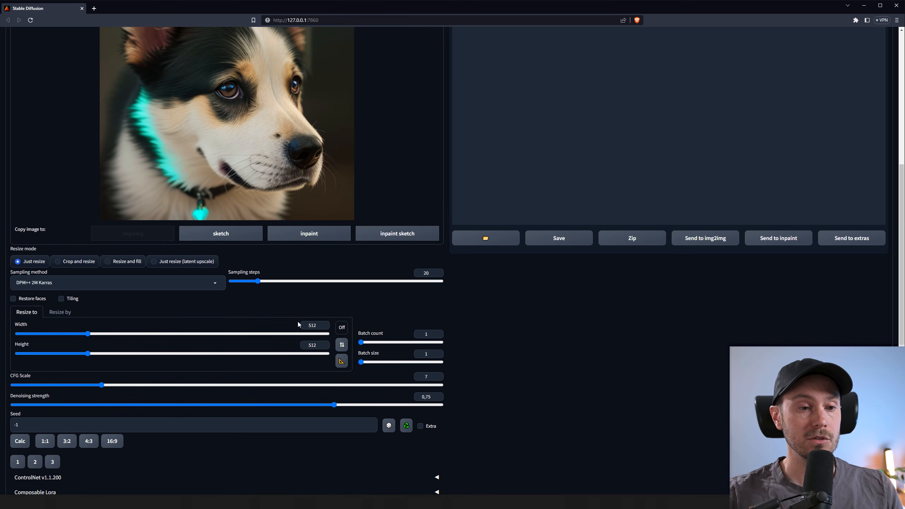
double_click(431, 333)
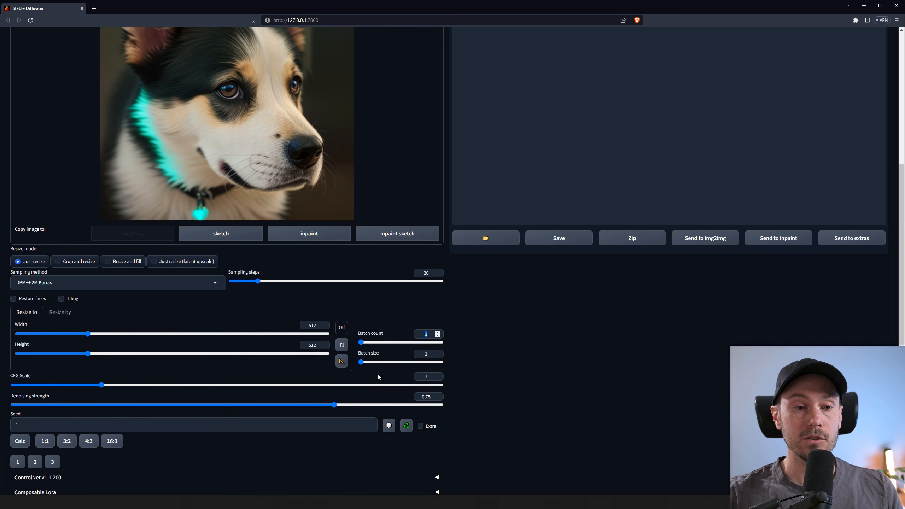
click(190, 405)
scroll(191, 406, up, 1)
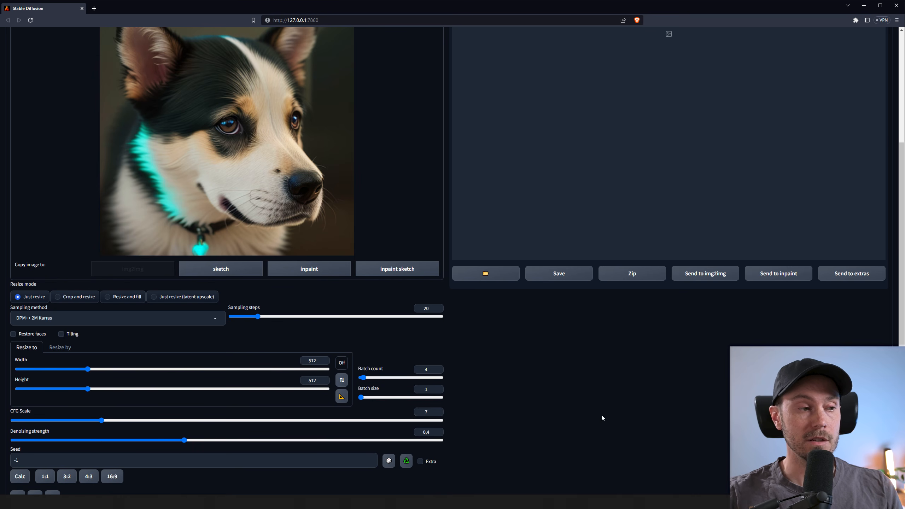
Generate the img2img puppy images and view the resulting grid enlarged.
scroll(696, 348, up, 5)
click(811, 86)
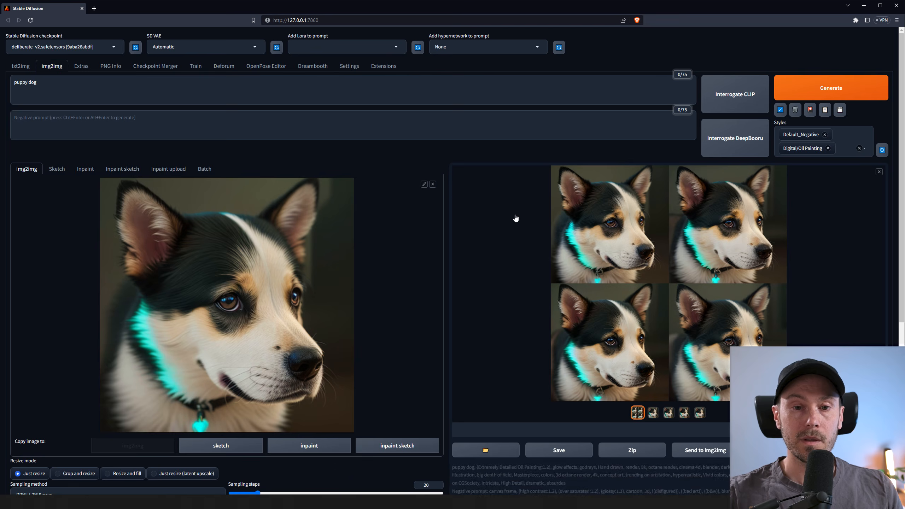
click(657, 257)
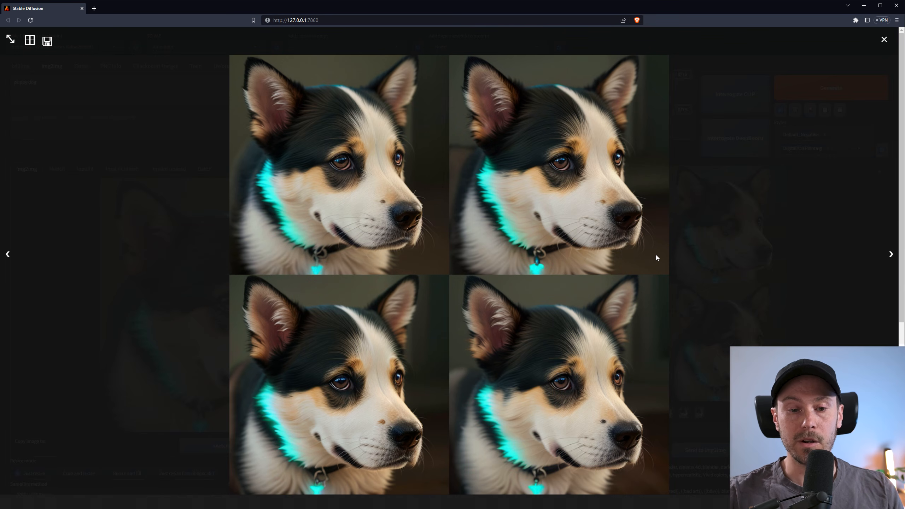
click(383, 286)
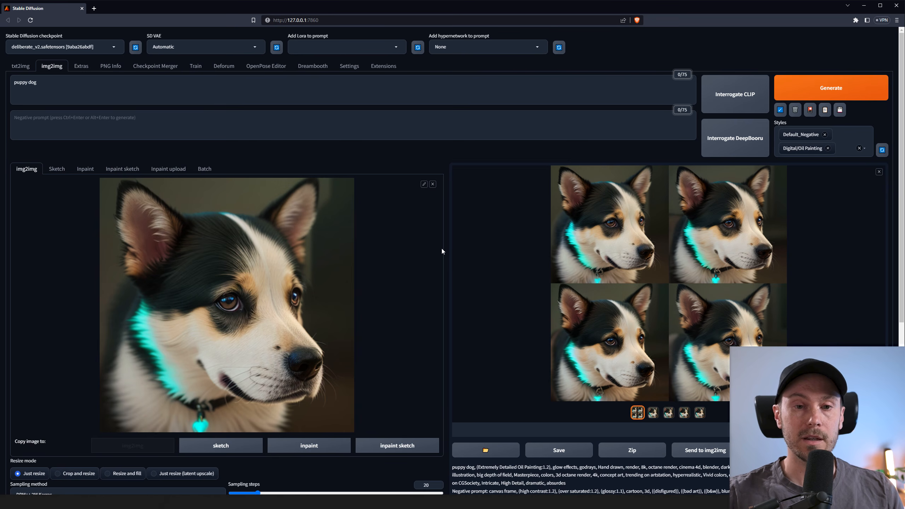
Set the output width and height to 1024, with a batch count of 1.
scroll(441, 252, down, 5)
double_click(317, 324)
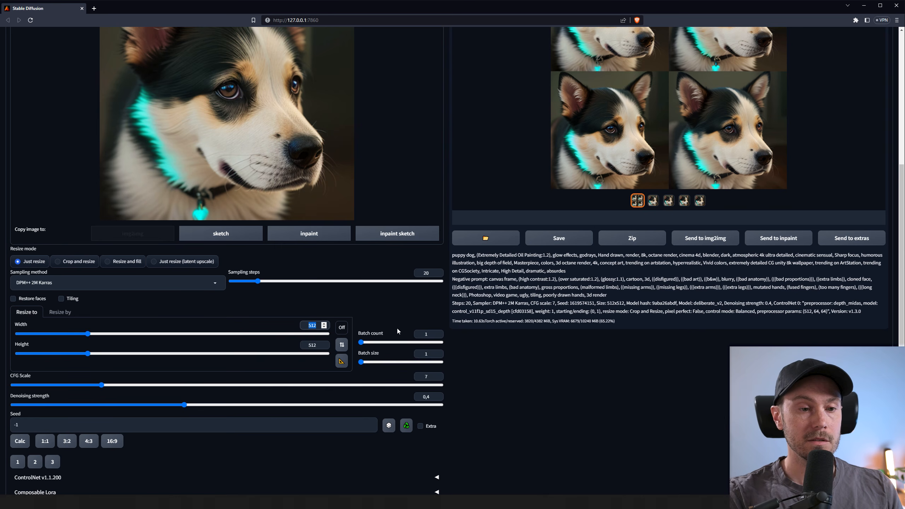
text(1024)
key(Tab)
text(1024)
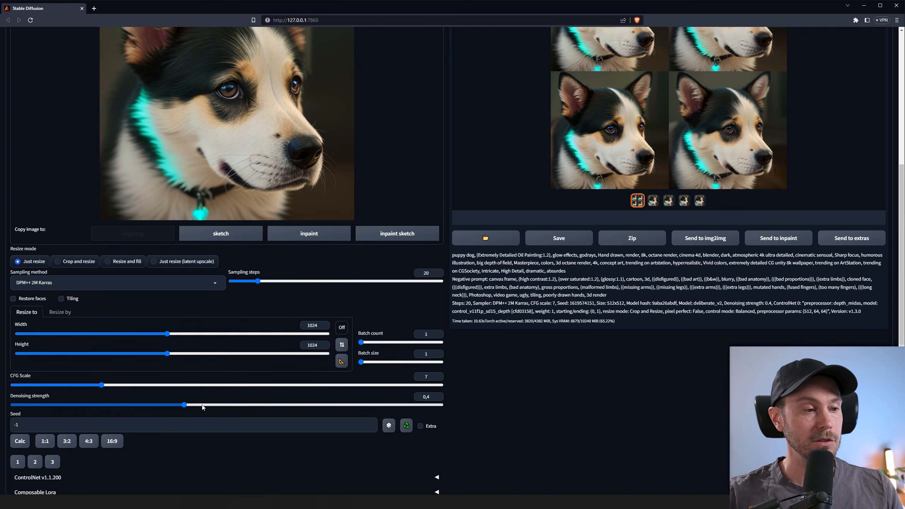
Try denoising strengths up to 1, settle on 0, and generate the img2img puppy image.
click(185, 406)
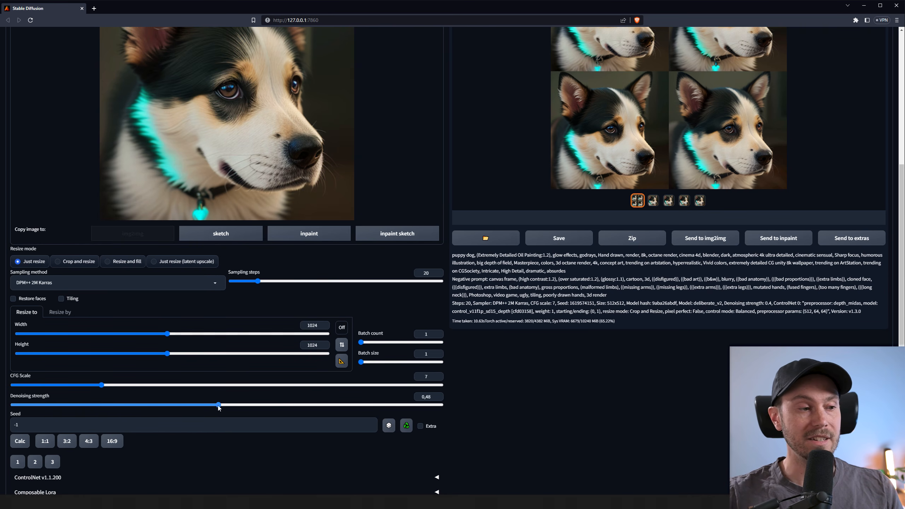
drag(186, 407, 457, 410)
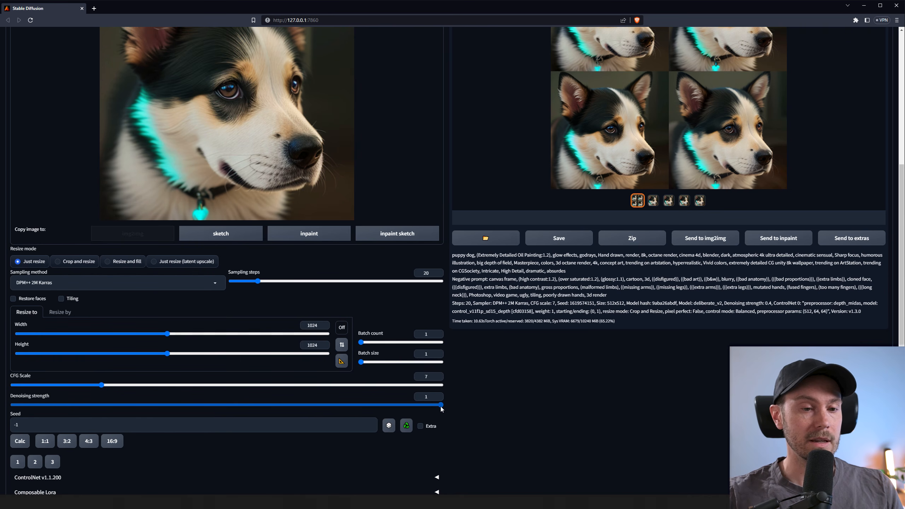
drag(441, 409, 9, 409)
scroll(593, 387, up, 5)
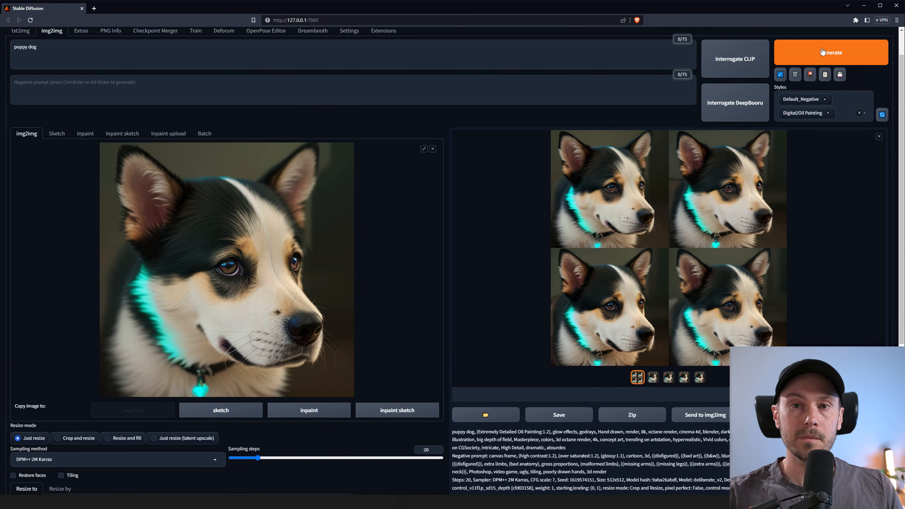
click(821, 52)
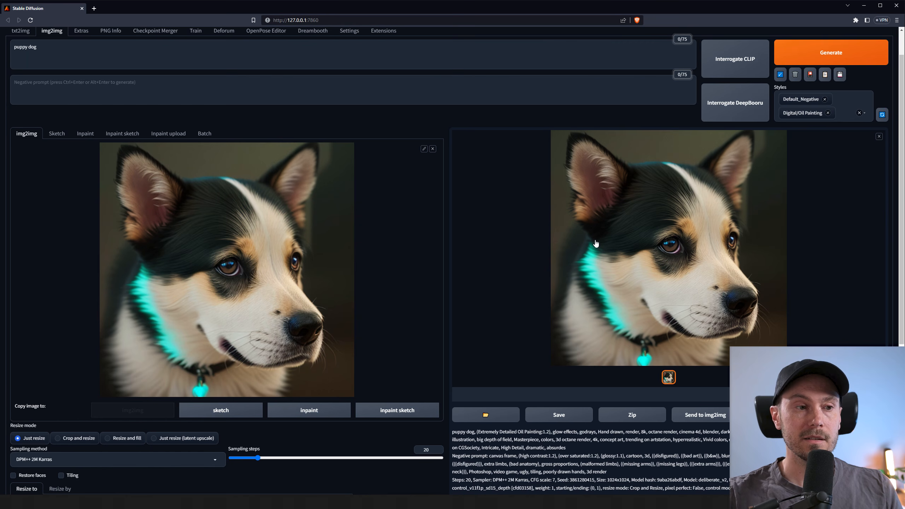
Inspect the image generated with zero denoising enlarged and compare it with the source puppy.
scroll(596, 242, down, 1)
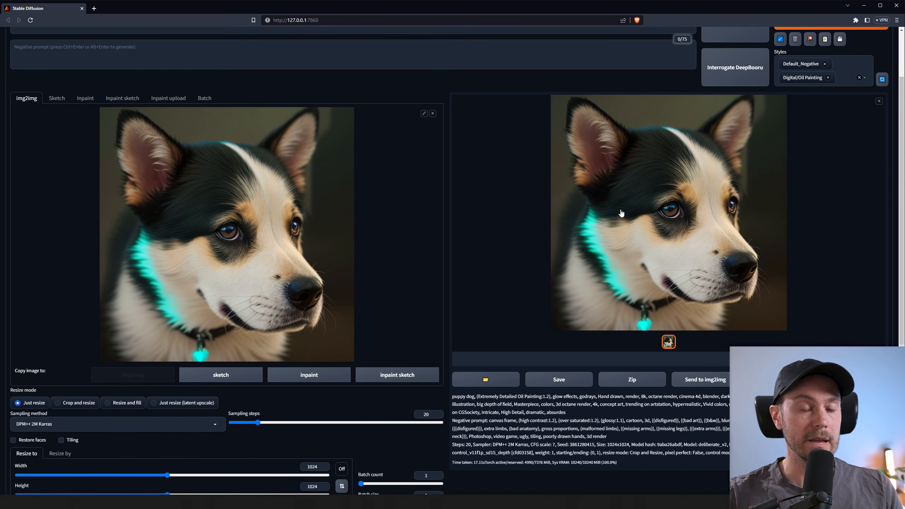
click(666, 200)
click(653, 194)
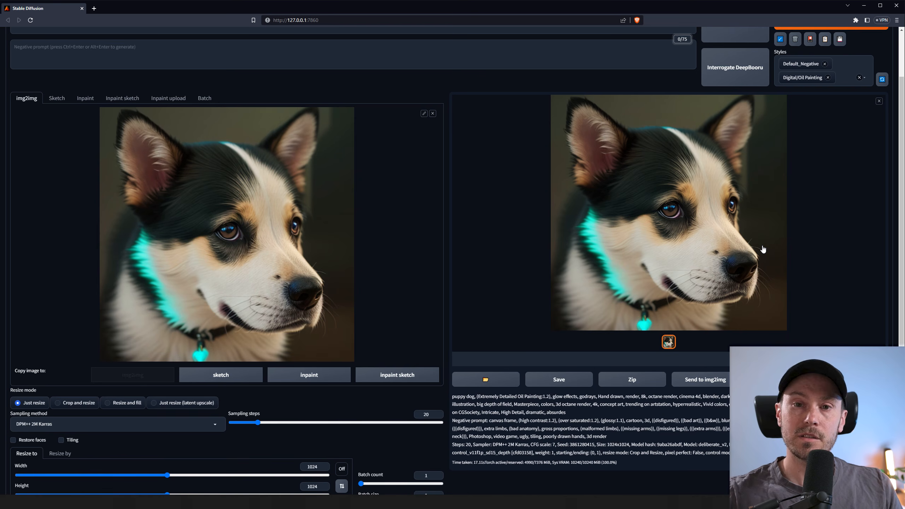
Set the denoising strength to 1 and generate the puppy image again.
scroll(759, 250, down, 3)
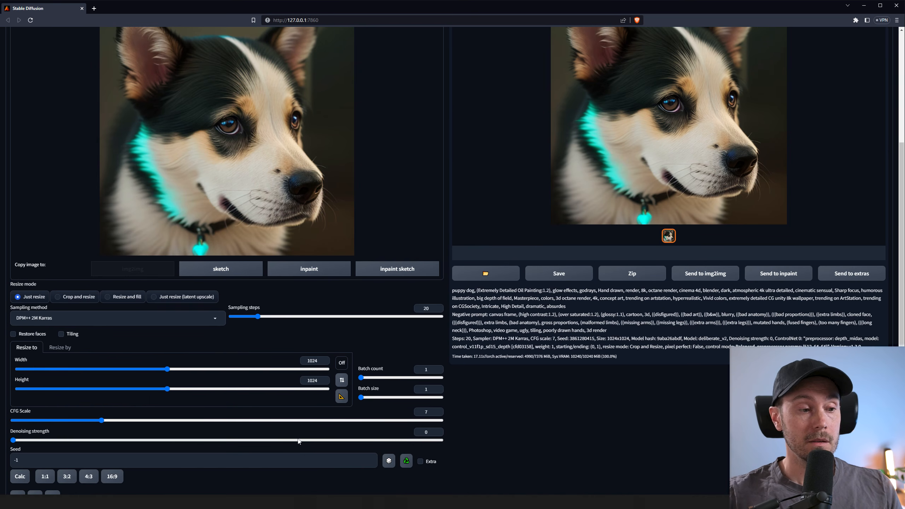
scroll(516, 378, up, 5)
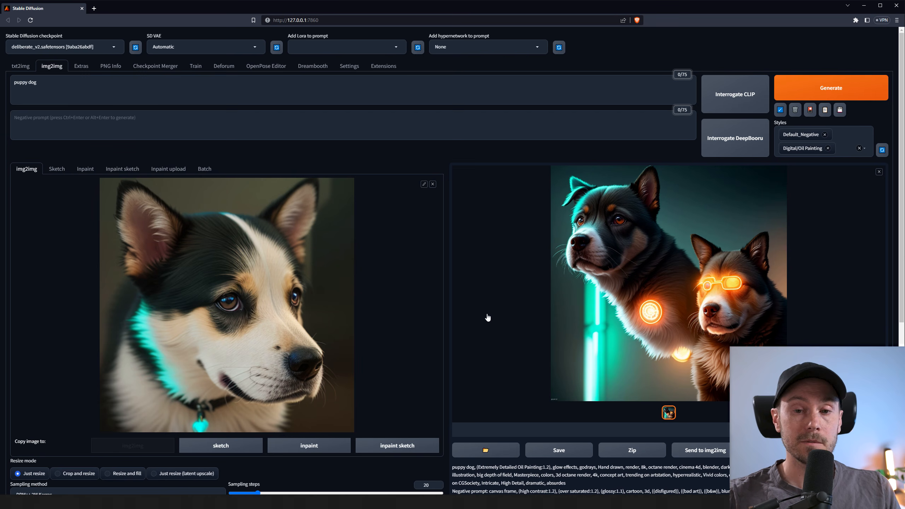
Set the denoising strength to 0.6 and the batch count to 2, and generate the puppy images.
scroll(489, 321, down, 3)
scroll(492, 324, down, 2)
drag(214, 405, 175, 405)
drag(185, 407, 268, 408)
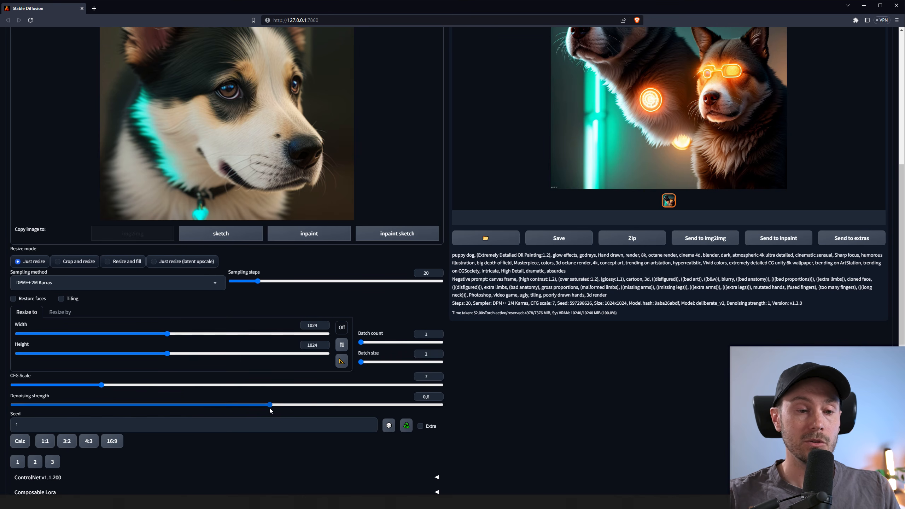
scroll(513, 389, up, 3)
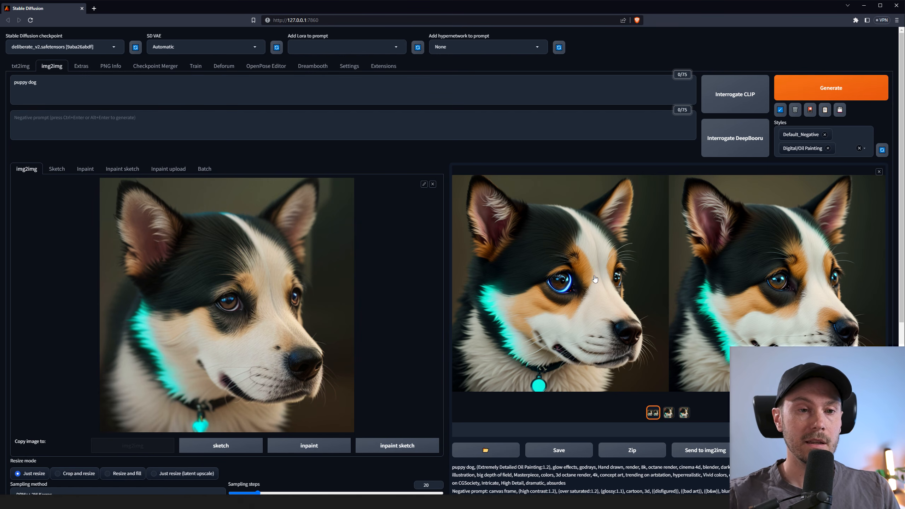
Compare both generated puppies with the source image and view the second one enlarged.
scroll(398, 248, down, 1)
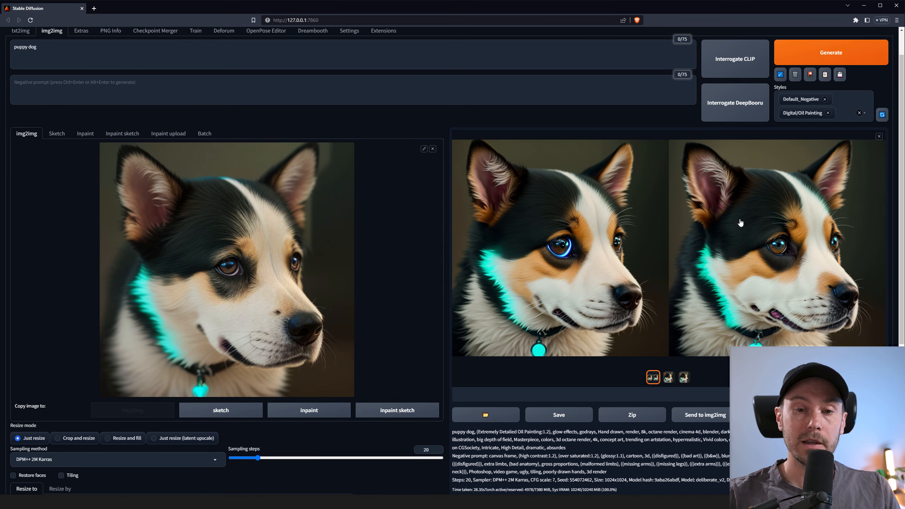
click(671, 380)
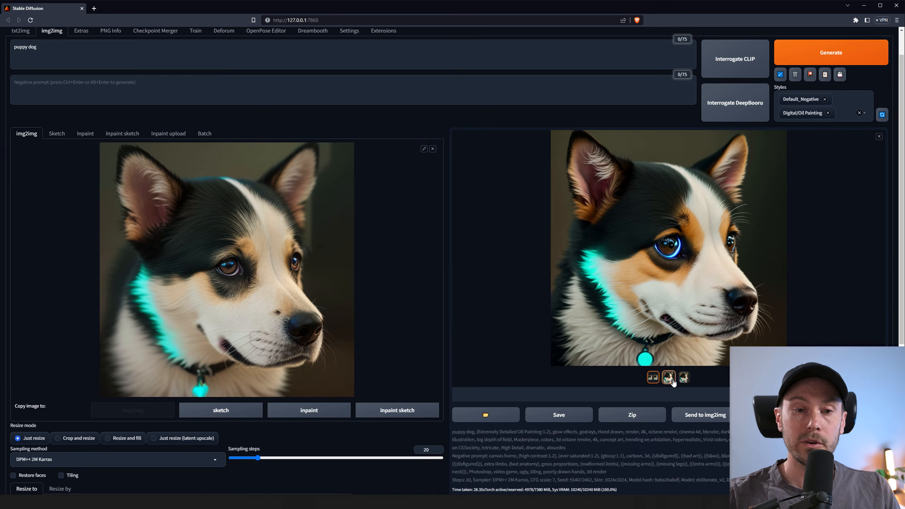
click(683, 377)
click(663, 226)
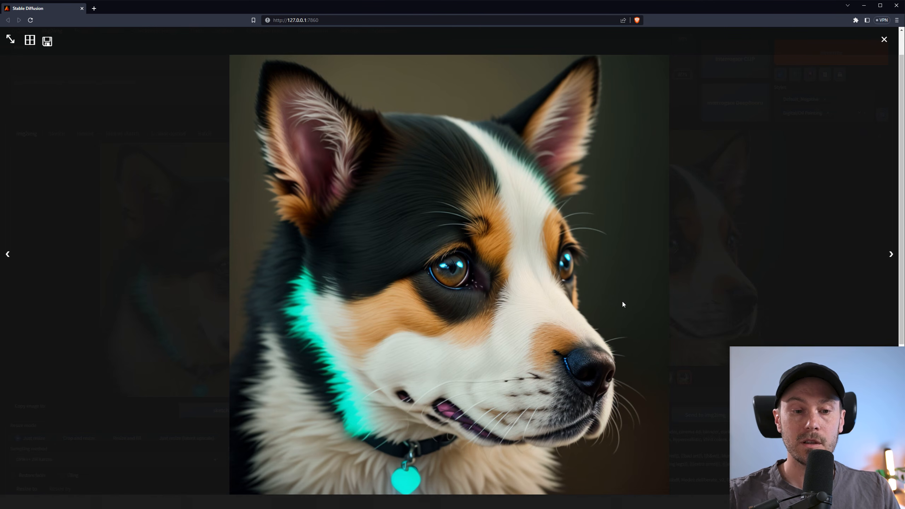
click(519, 252)
Look at the Hires. fix option in the txt2img settings and return to img2img.
scroll(510, 251, up, 1)
scroll(510, 251, up, 1)
click(20, 65)
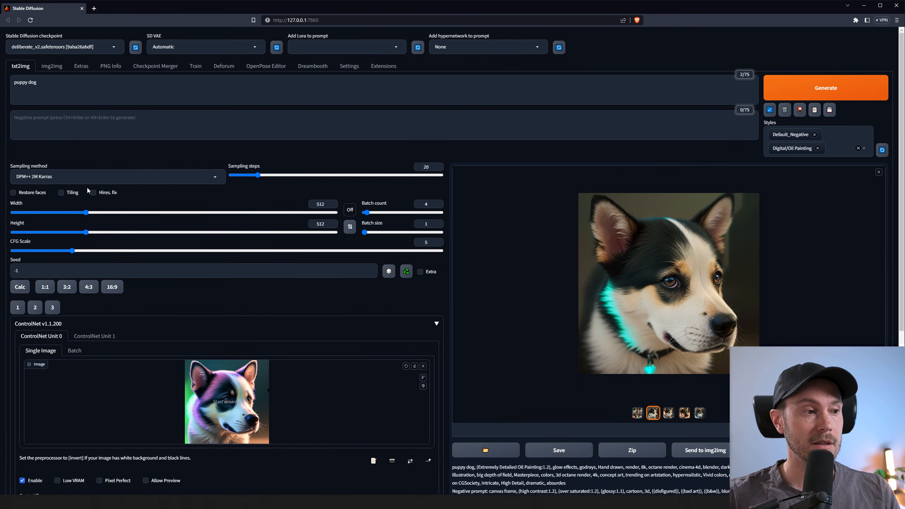
click(52, 67)
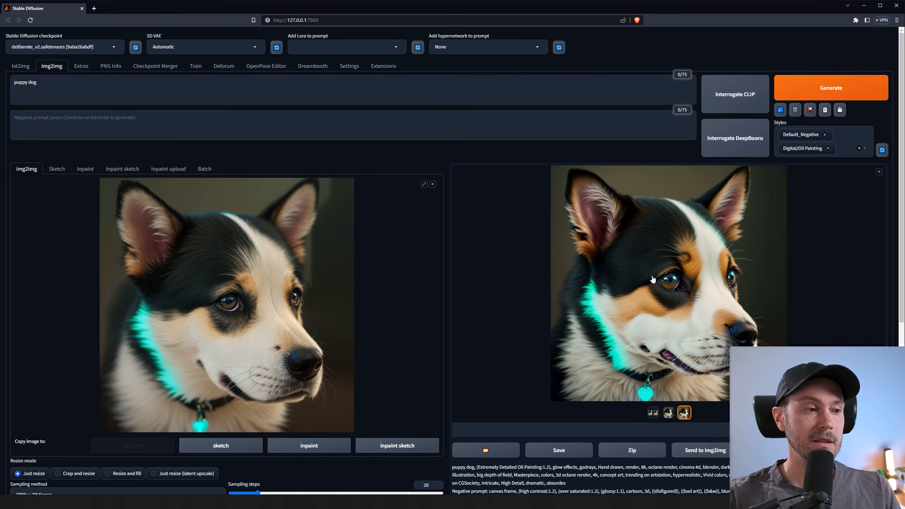
Set the denoising strength back to 0.4 and generate the img2img puppy images.
scroll(653, 281, down, 1)
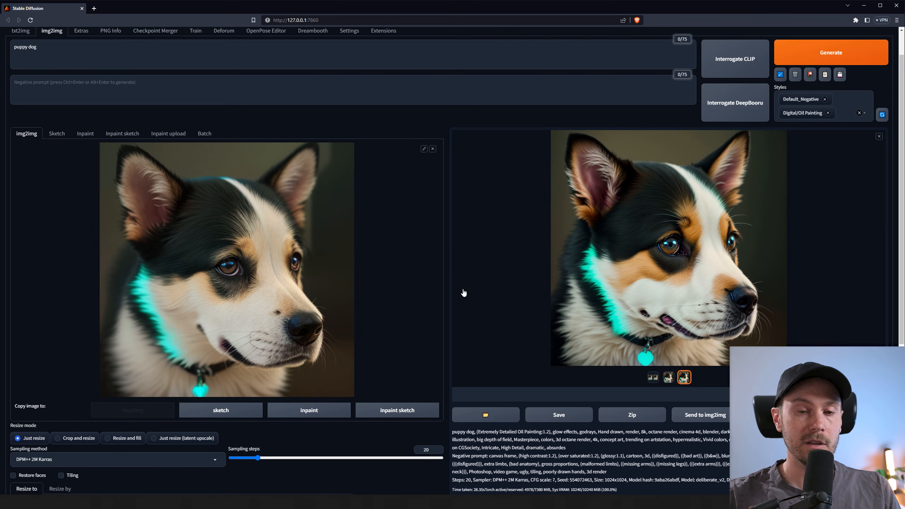
scroll(513, 310, down, 5)
drag(261, 407, 185, 408)
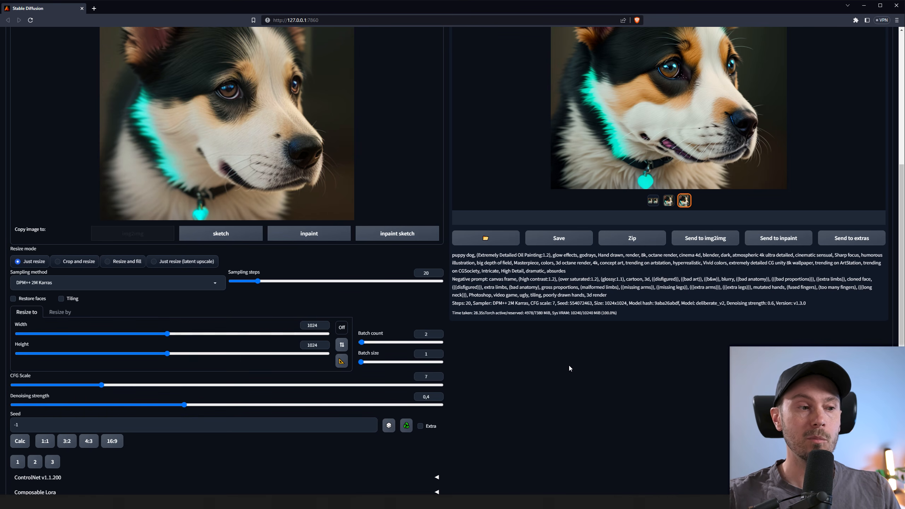
scroll(544, 383, up, 1)
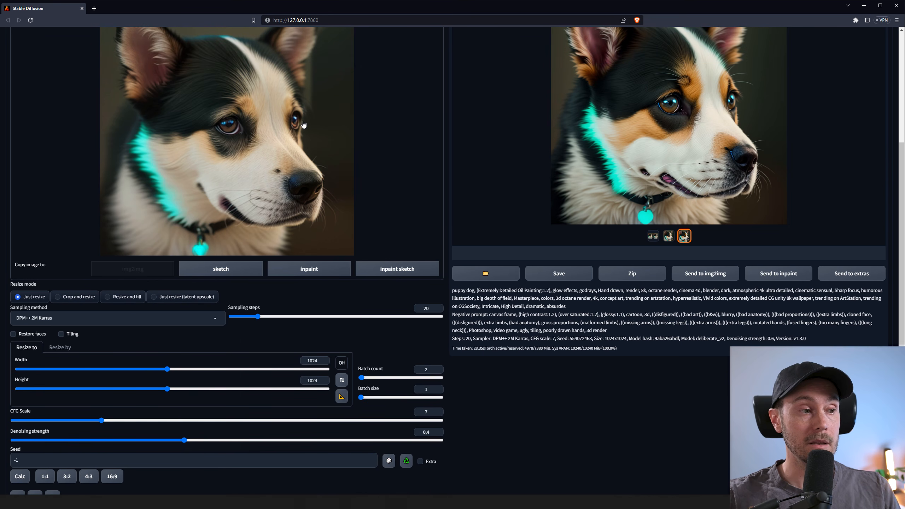
scroll(304, 124, up, 4)
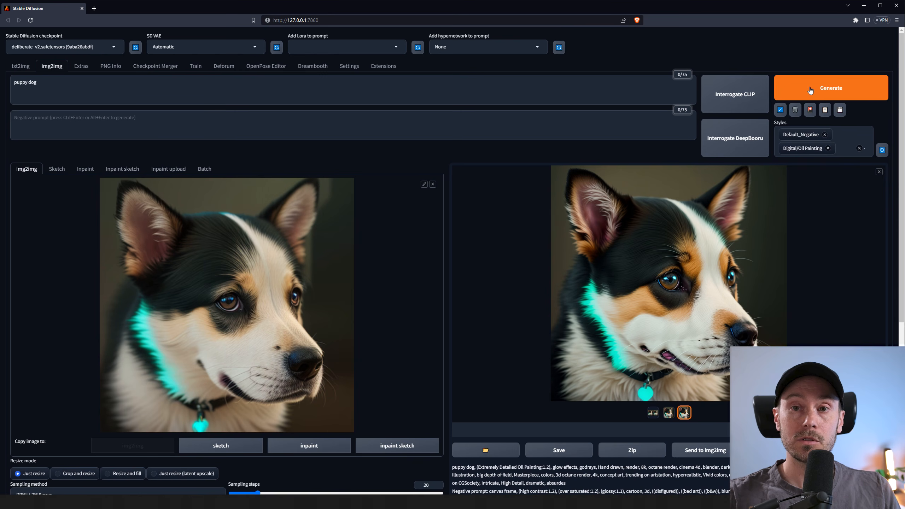
click(811, 89)
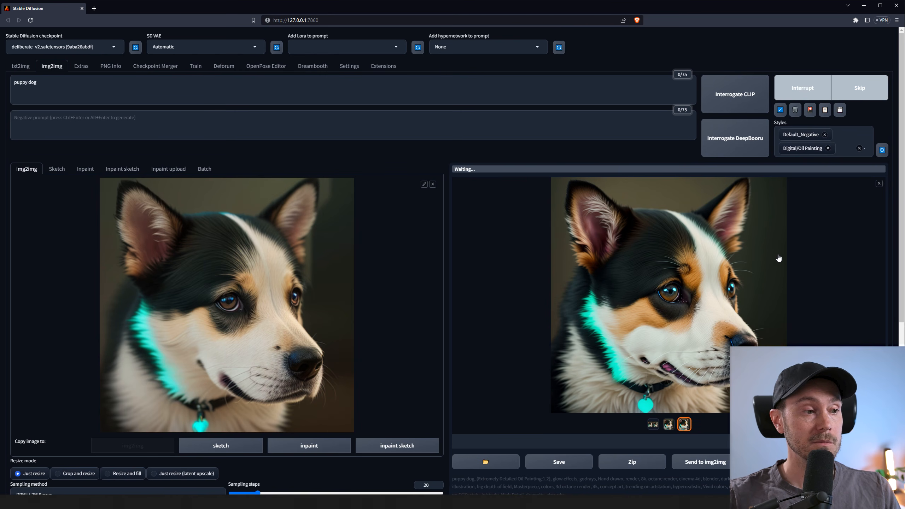
View the new second puppy image enlarged and review the img2img size settings.
scroll(779, 258, down, 1)
scroll(778, 258, down, 1)
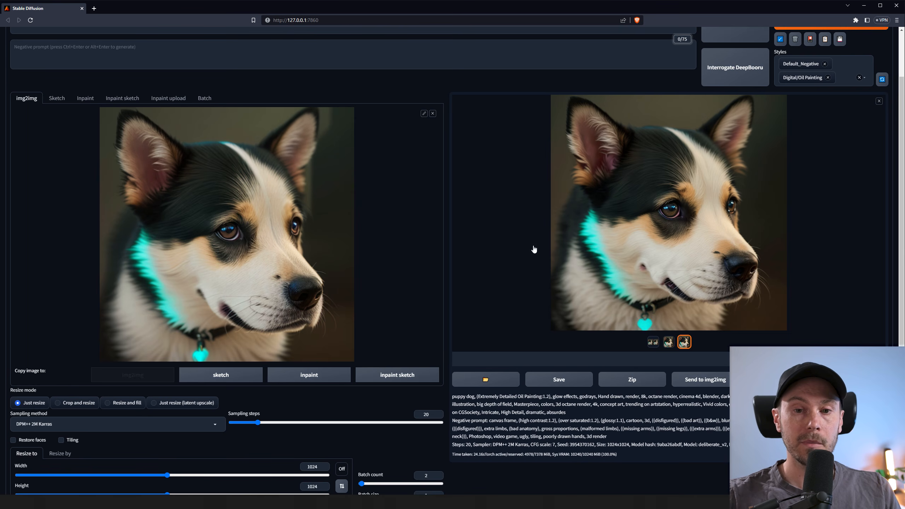
click(679, 221)
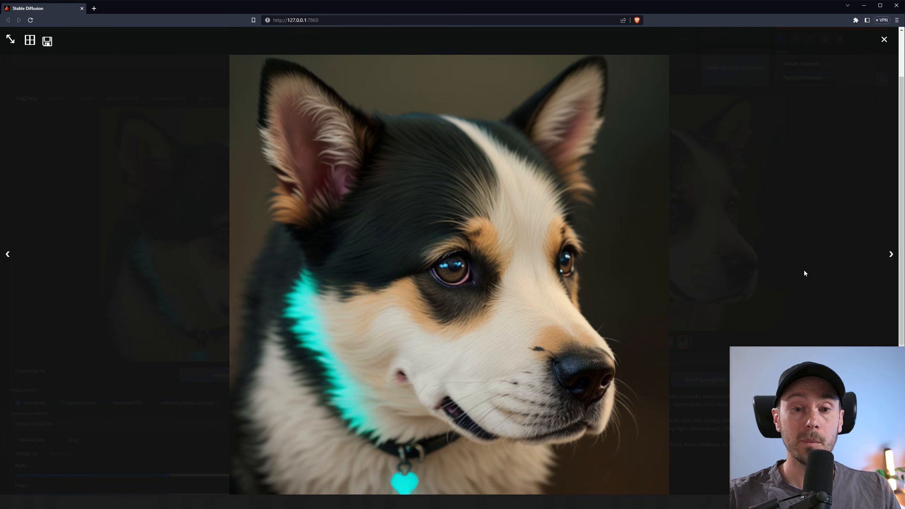
click(814, 248)
scroll(788, 262, down, 2)
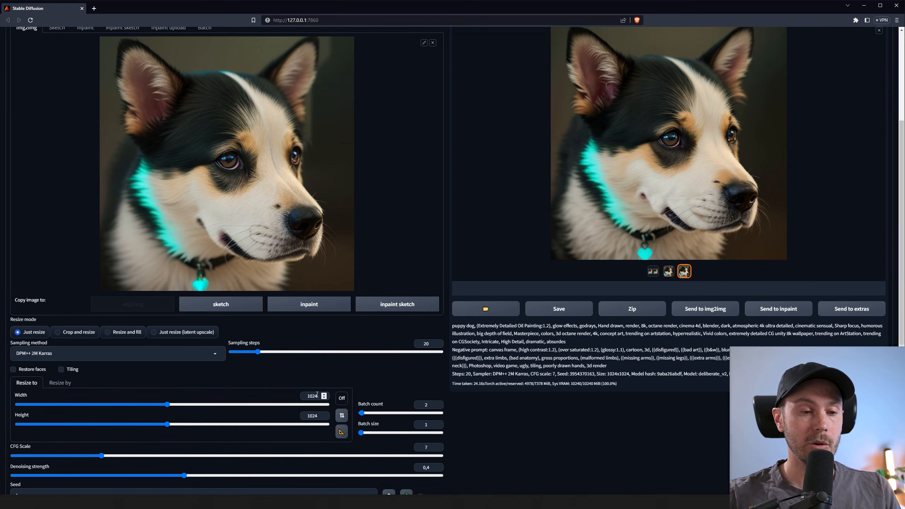
Send the second generated puppy image to inpainting and paint a mask over the heart pendant on its collar.
scroll(718, 294, up, 3)
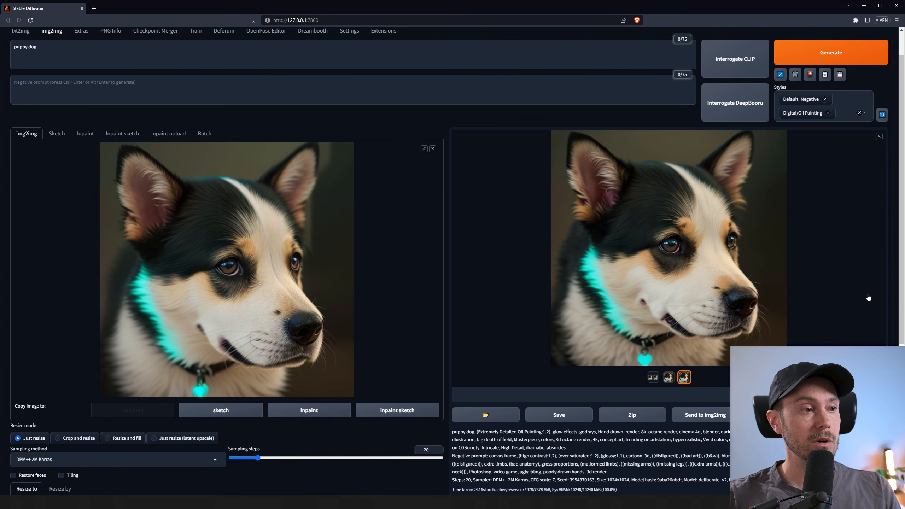
scroll(762, 317, down, 6)
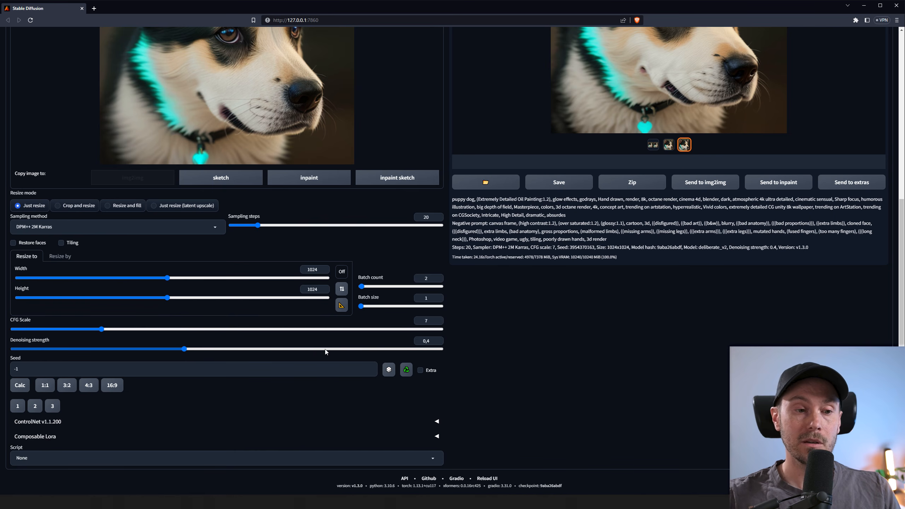
scroll(541, 361, up, 5)
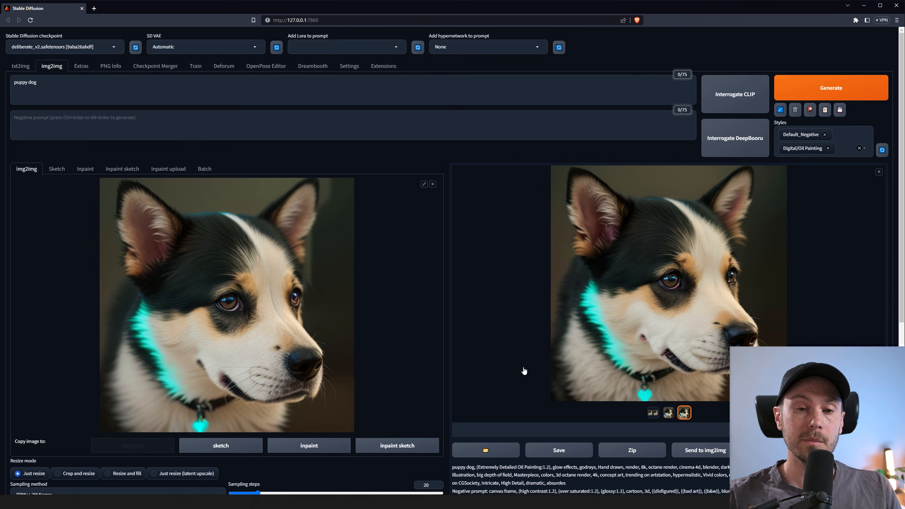
scroll(672, 328, down, 1)
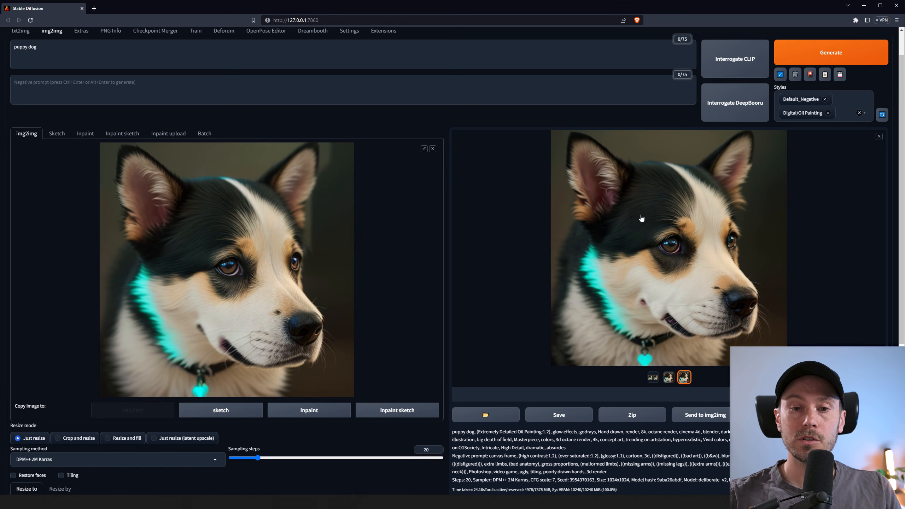
scroll(710, 297, down, 3)
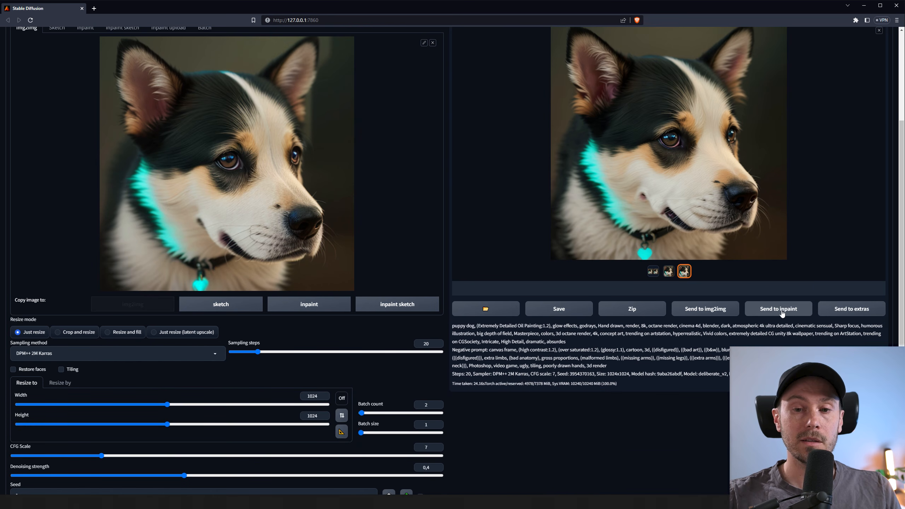
click(776, 311)
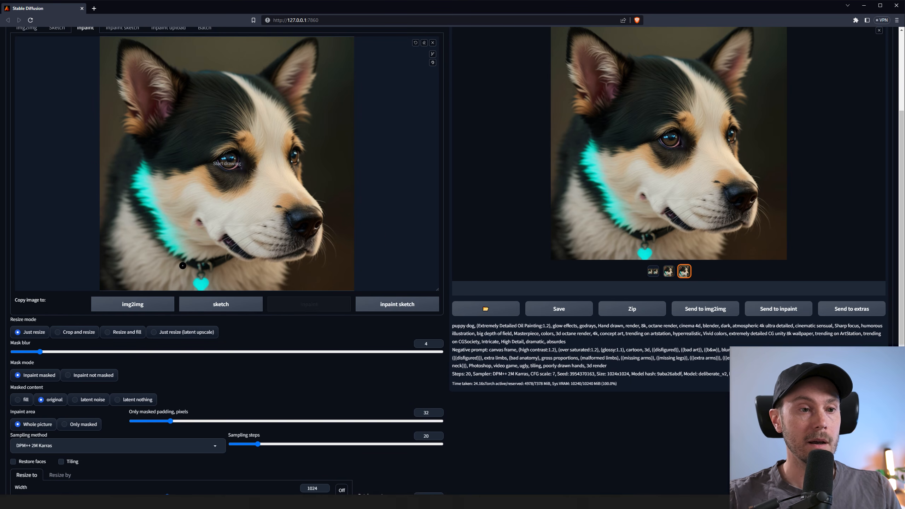
drag(197, 277, 202, 283)
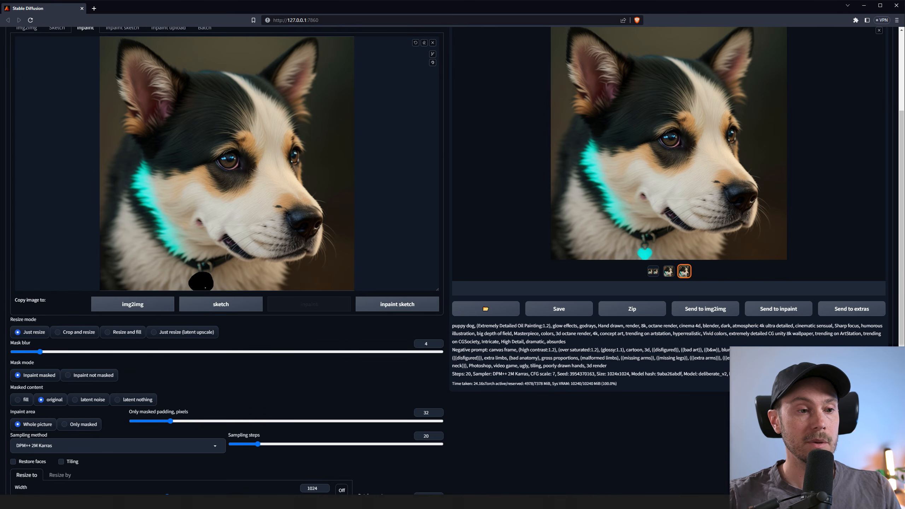
Replace the img2img prompt with "glowing heart".
scroll(196, 278, up, 3)
click(49, 50)
key(ctrl+a)
text(heart ne)
key(ctrl+a)
text(glowing heart)
Set the inpaint area to Only masked and the denoising strength to 0.6, and generate the inpainted images.
scroll(41, 271, down, 5)
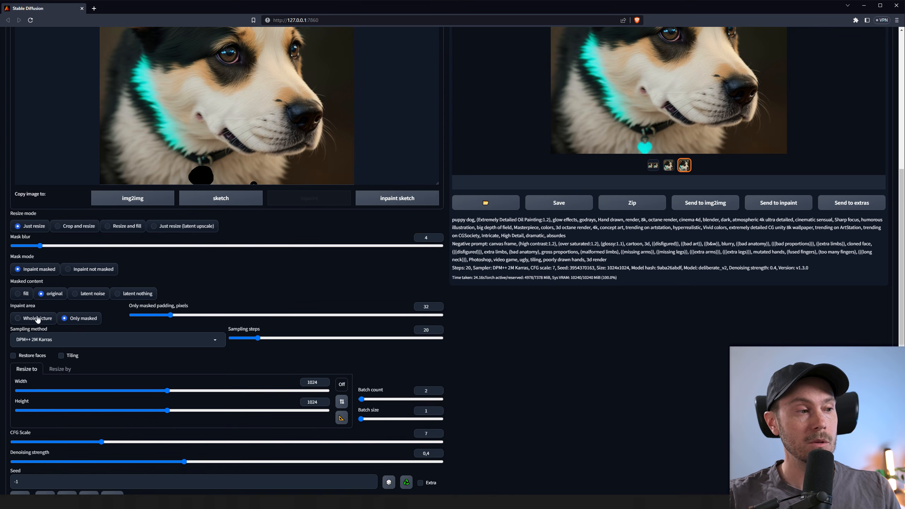
scroll(32, 319, up, 3)
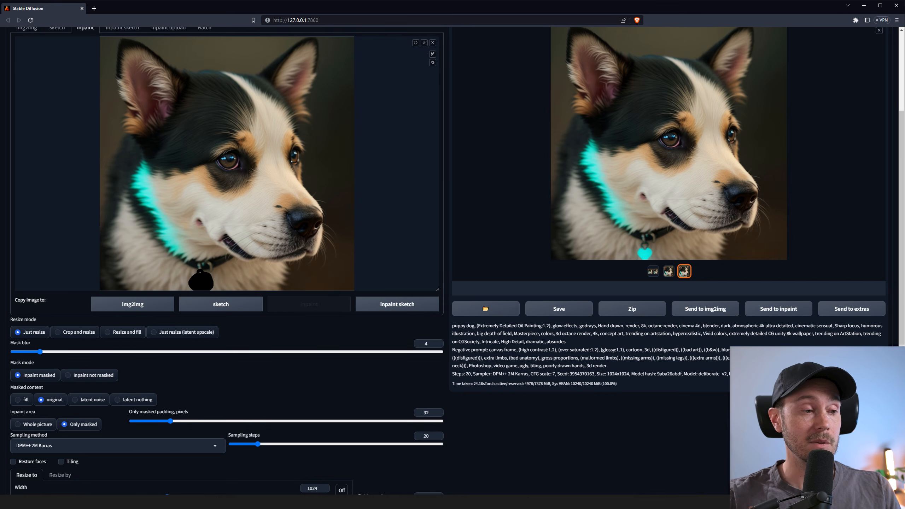
scroll(200, 277, down, 1)
scroll(199, 277, up, 1)
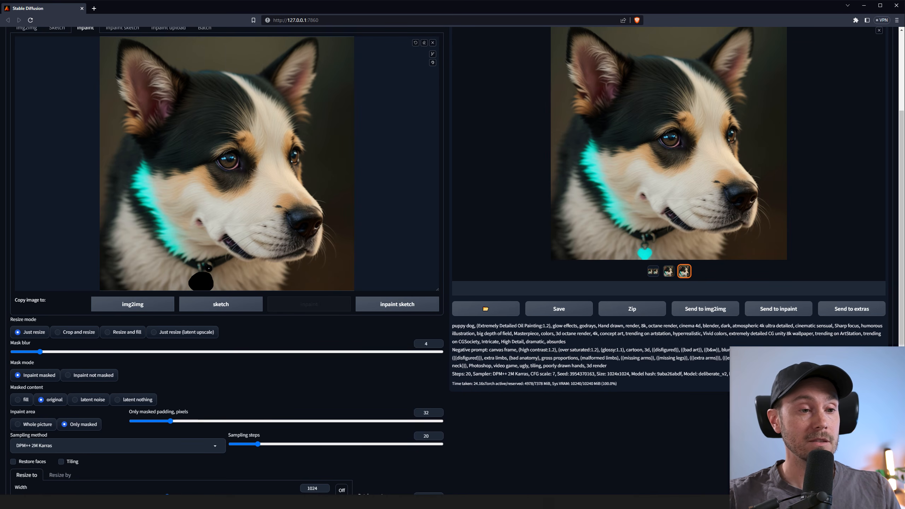
scroll(430, 224, down, 4)
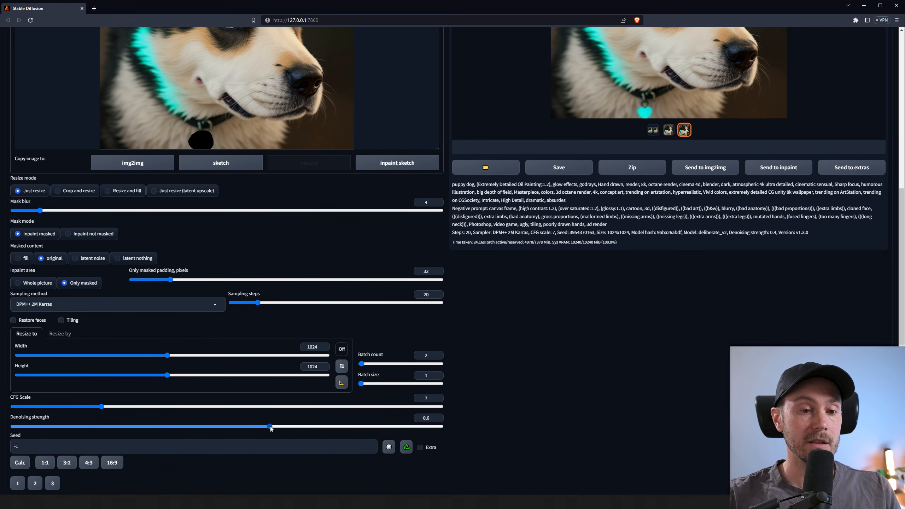
scroll(684, 350, up, 7)
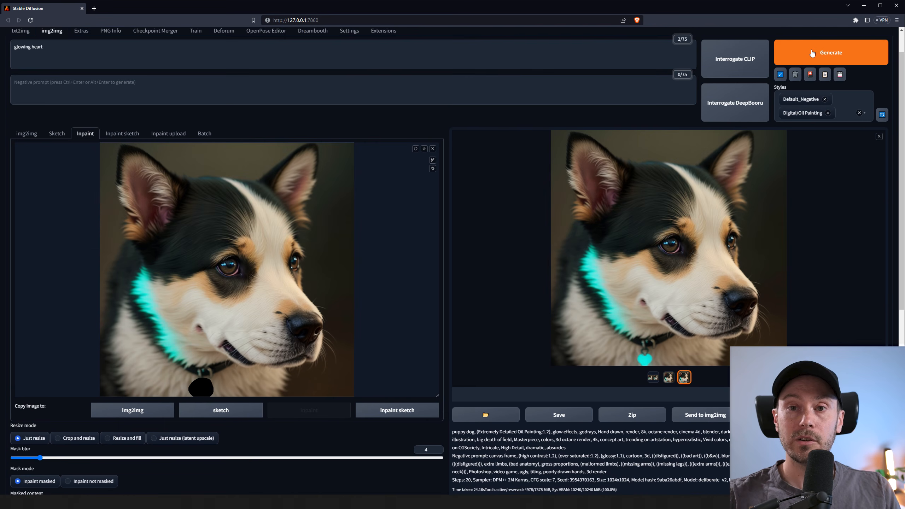
click(811, 53)
scroll(810, 265, down, 1)
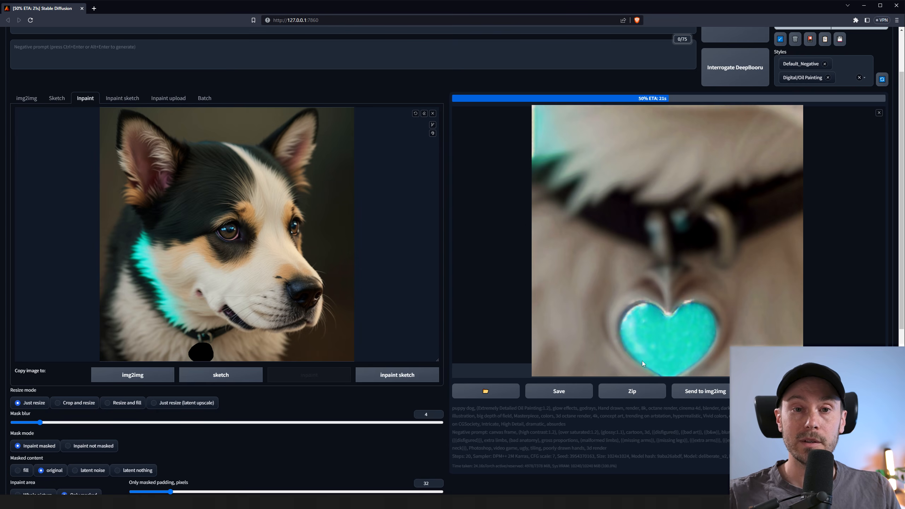
Clear the mask from the inpaint canvas and view the first inpainted puppy image enlarged.
key(Left)
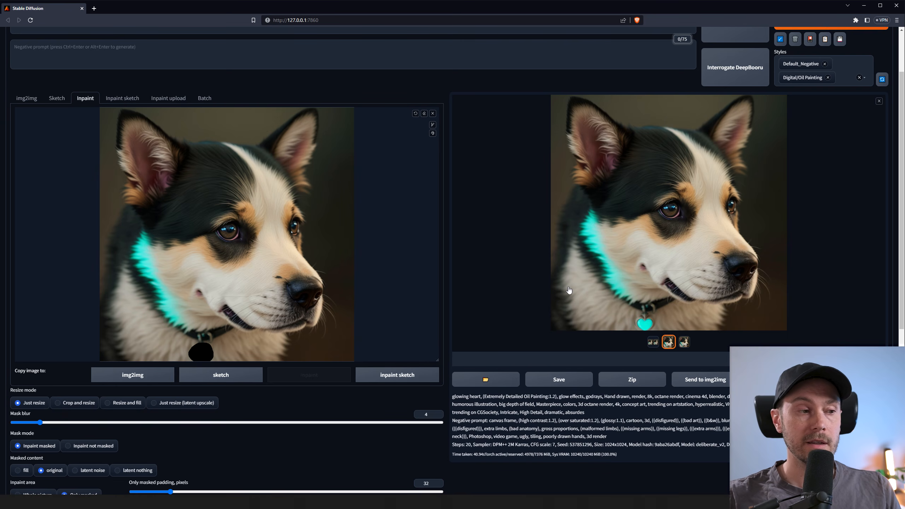
click(415, 114)
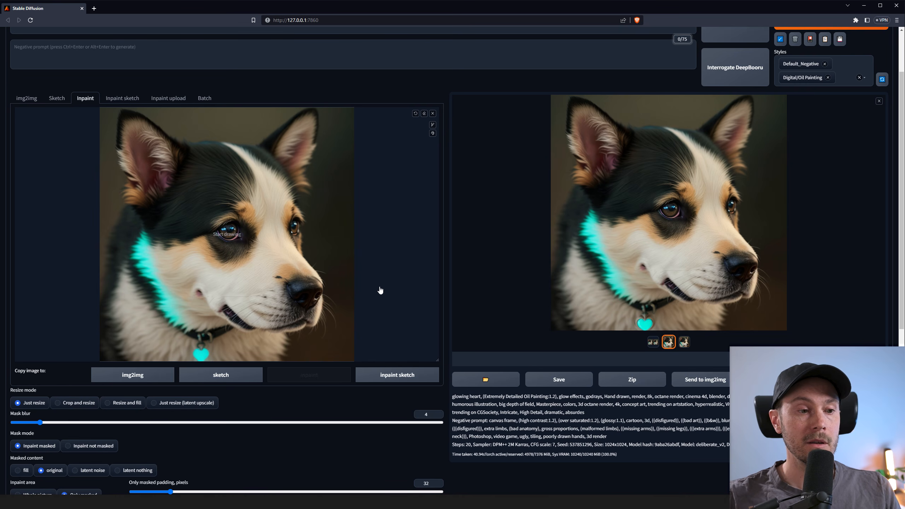
scroll(391, 285, down, 1)
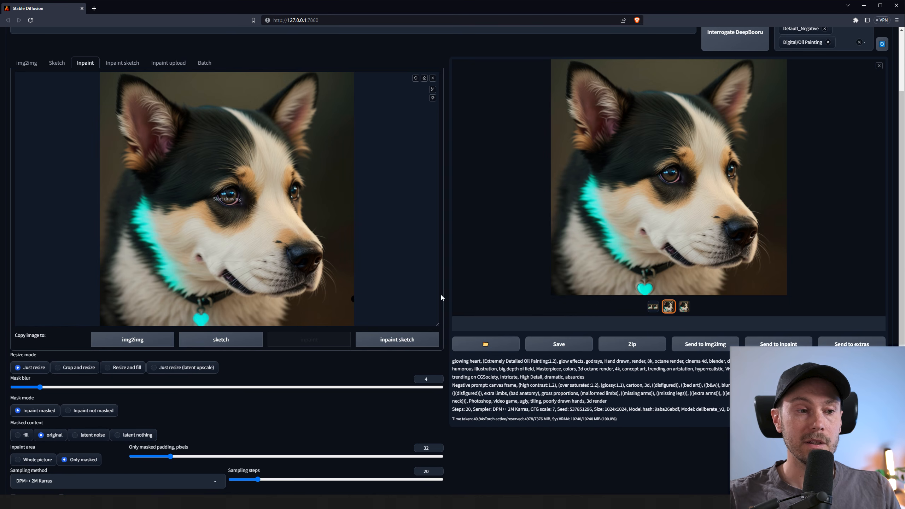
click(676, 230)
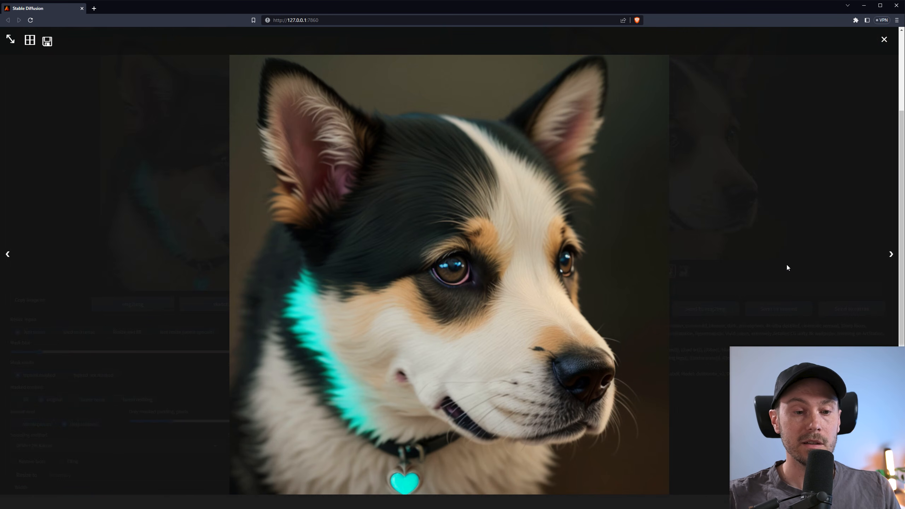
click(802, 232)
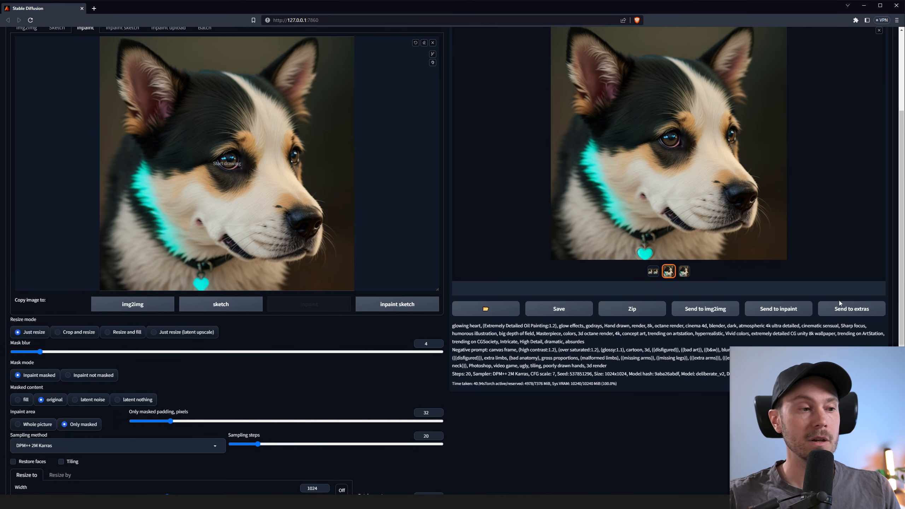
Send the first inpainted image to Extras and set its Scale by resize factor to 2.
click(857, 312)
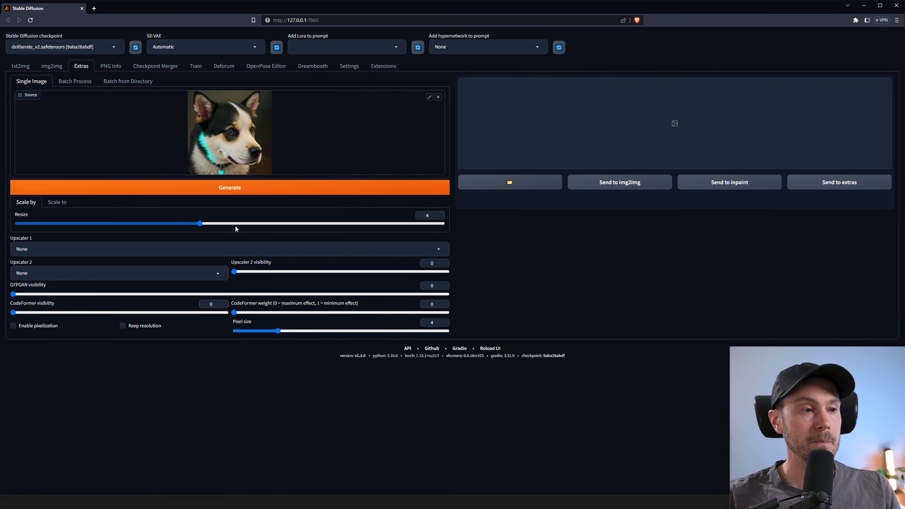
click(57, 202)
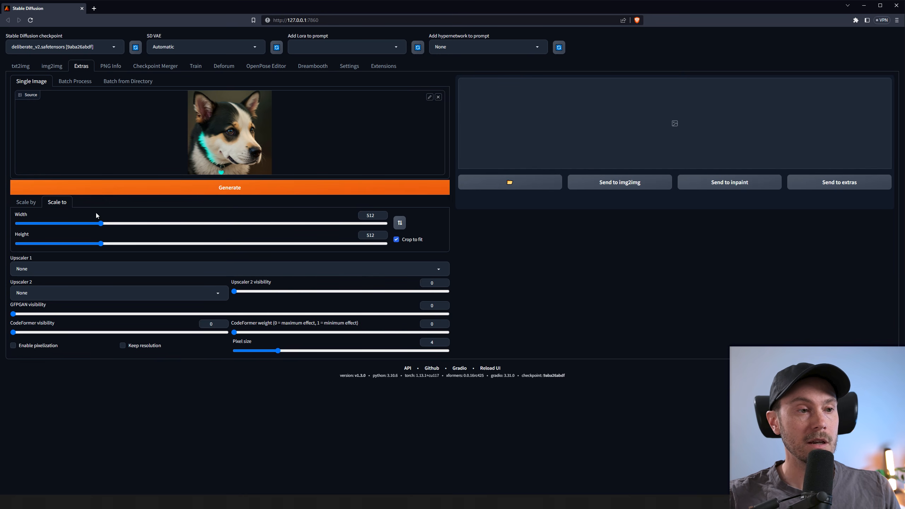
click(27, 204)
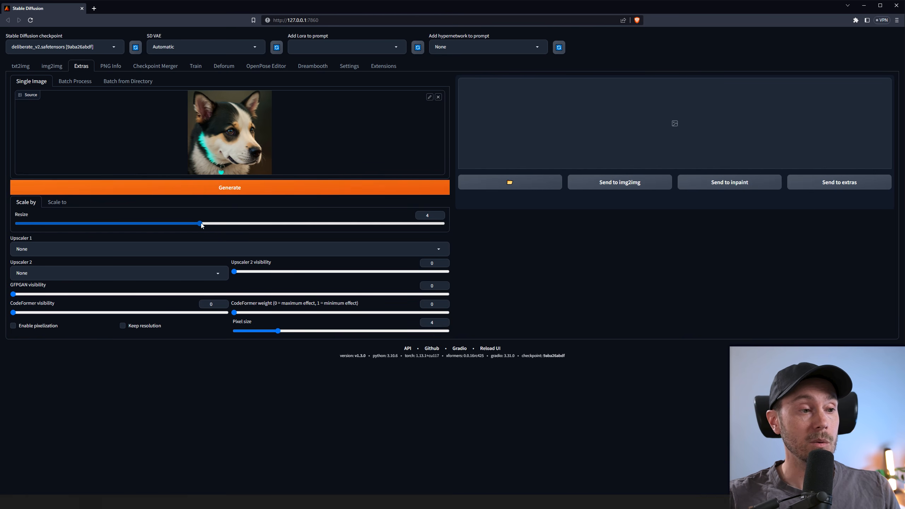
drag(200, 223, 79, 232)
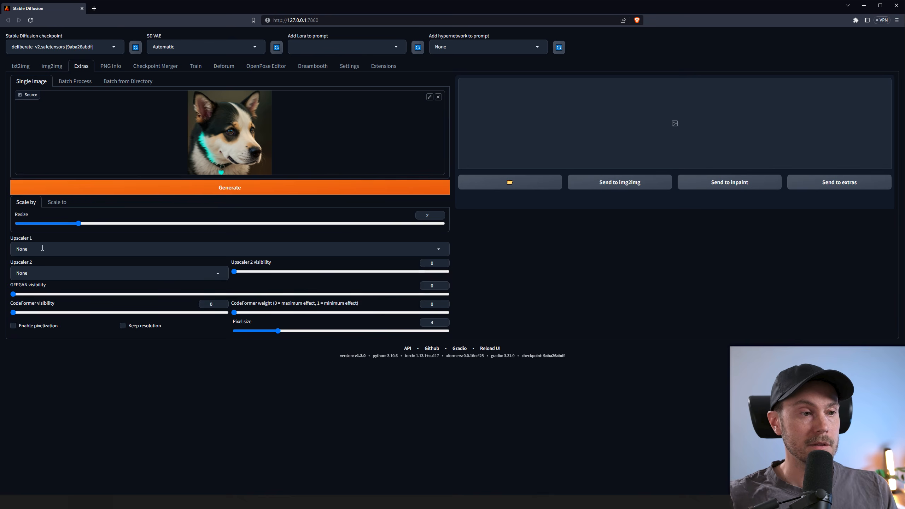
Set Upscaler 1 to R-ESRGAN 4x+ and generate the upscaled puppy image.
click(43, 247)
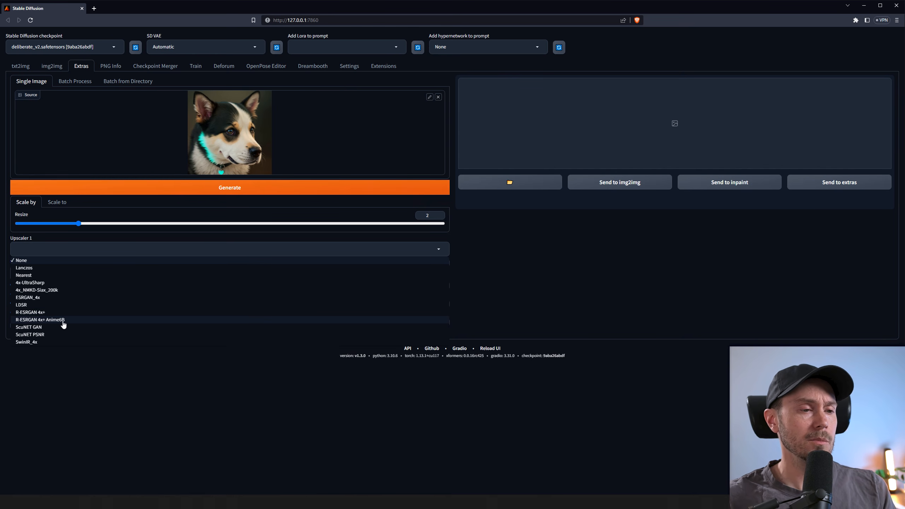
click(47, 313)
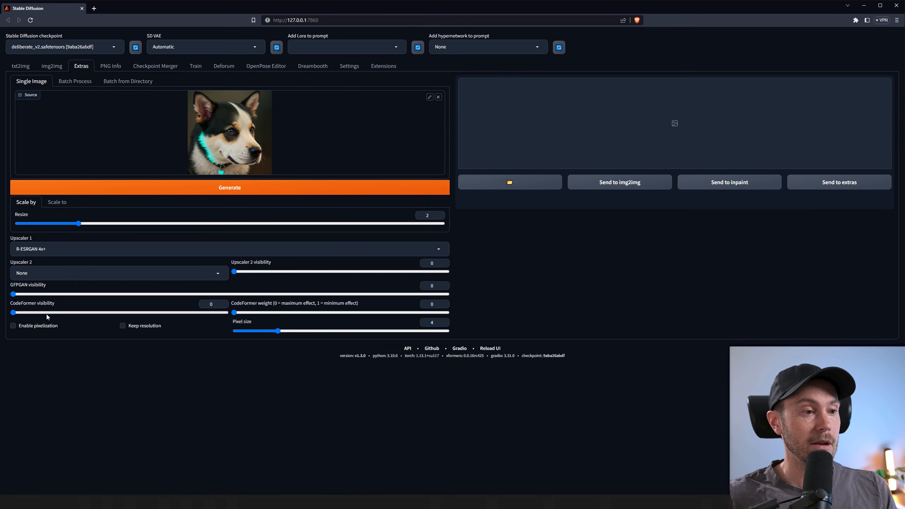
click(241, 190)
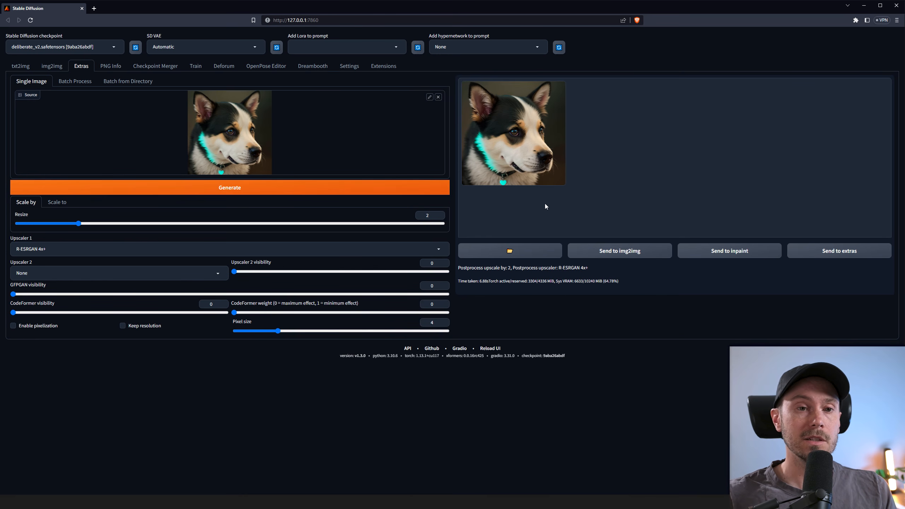
View the upscaled puppy image enlarged and close the enlarged view.
click(517, 146)
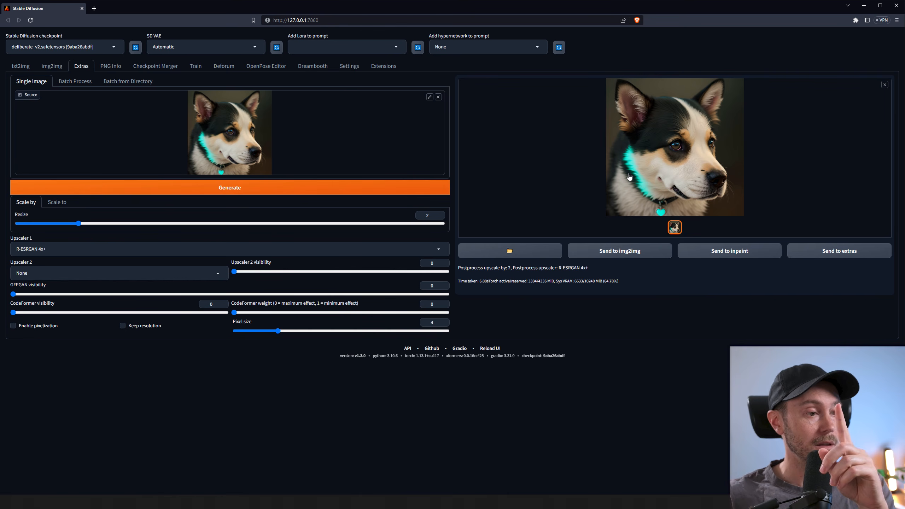
click(637, 140)
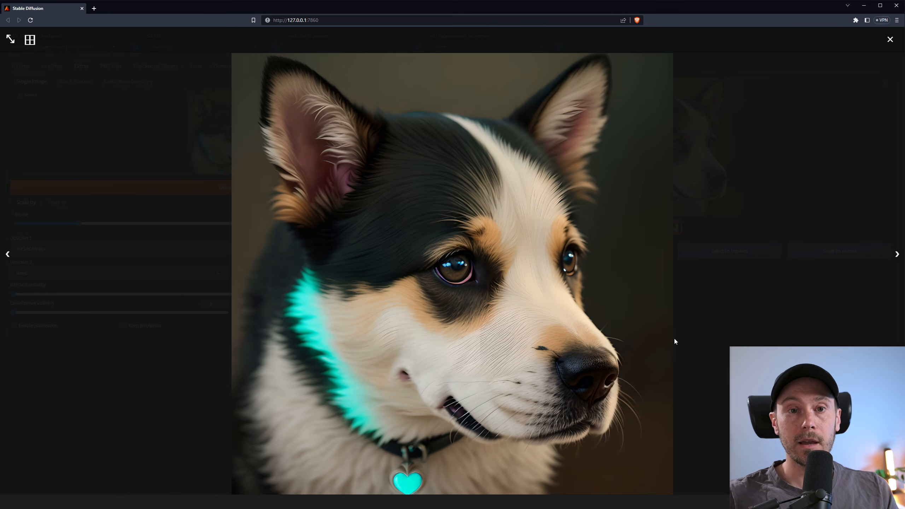
click(707, 338)
Switch Upscaler 1 to R-ESRGAN 4x+ Anime6B and upscale the puppy image again.
click(49, 250)
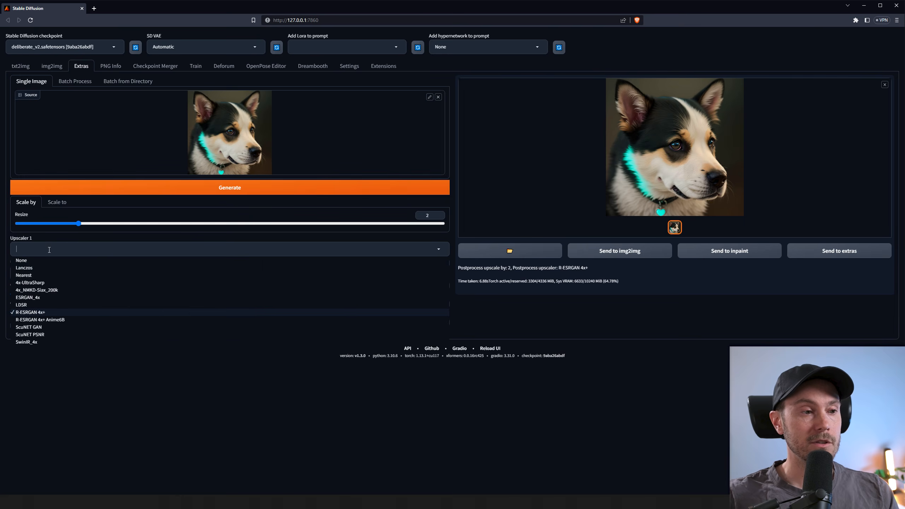
click(57, 319)
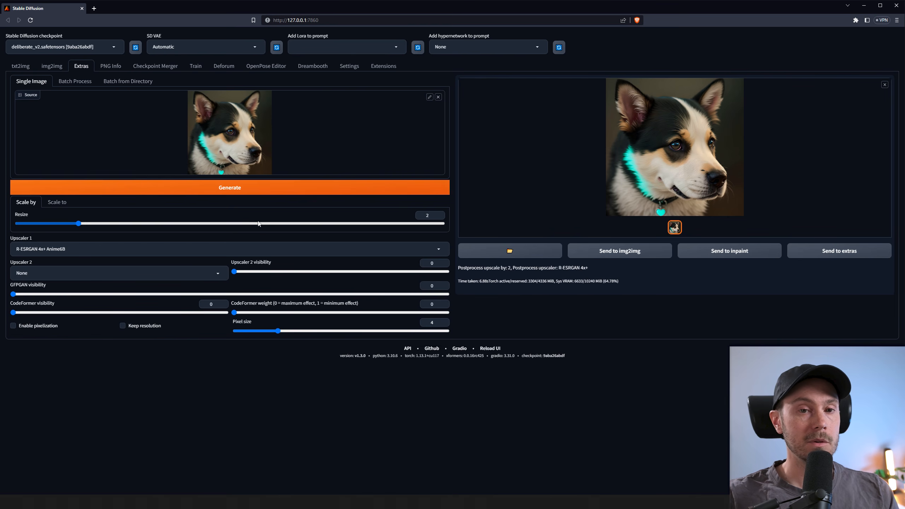
click(176, 191)
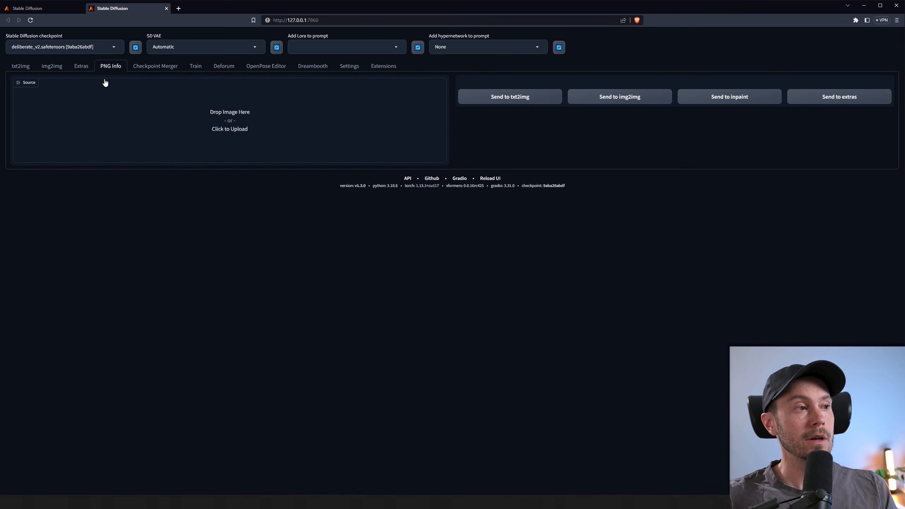
Load the colorful puppy image into PNG Info and examine its prompt, negative prompt and generation settings.
drag(0, 146, 276, 113)
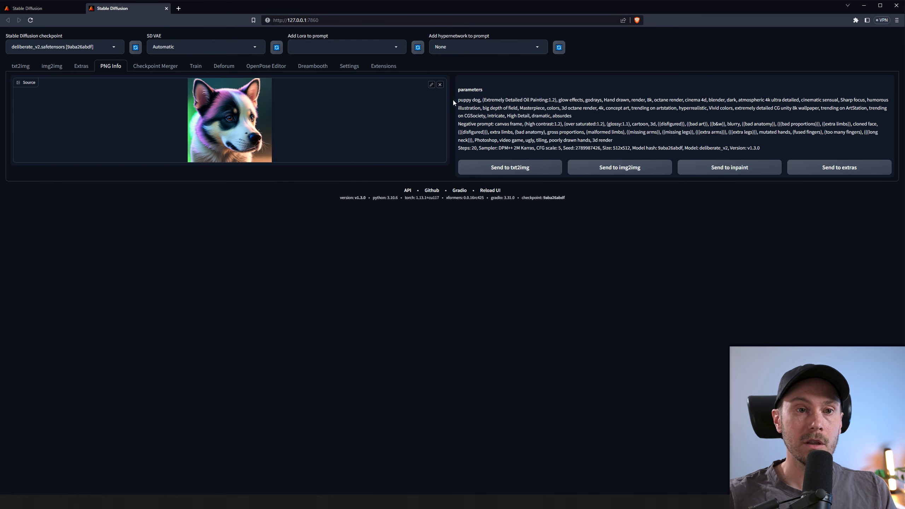
drag(458, 100, 571, 116)
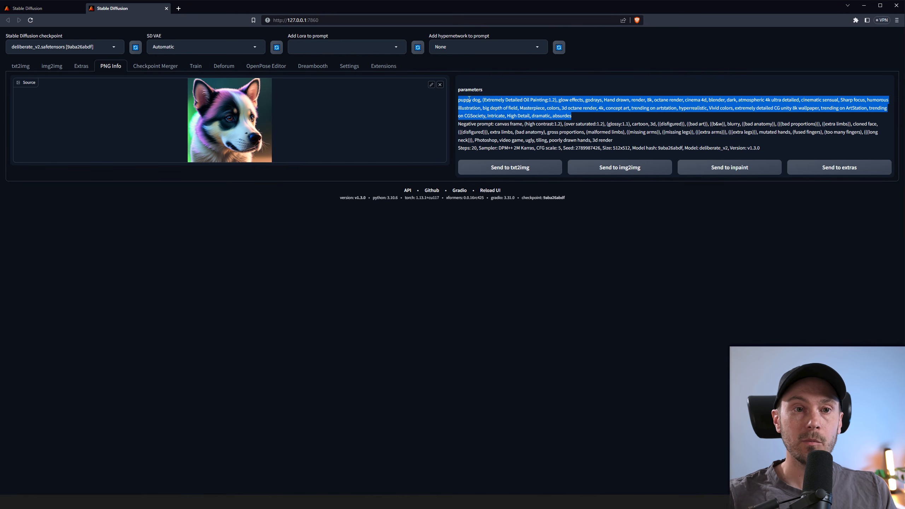
click(484, 100)
drag(483, 100, 607, 121)
click(514, 117)
drag(459, 125, 624, 130)
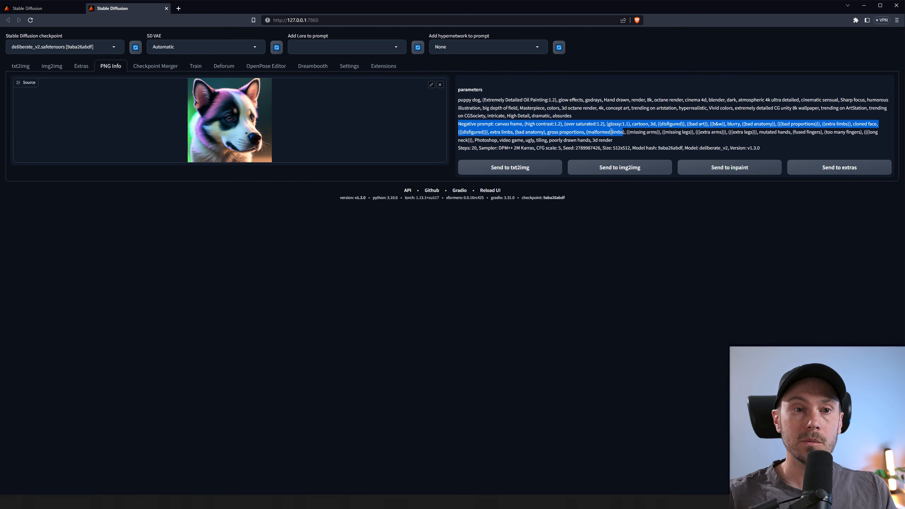
click(474, 148)
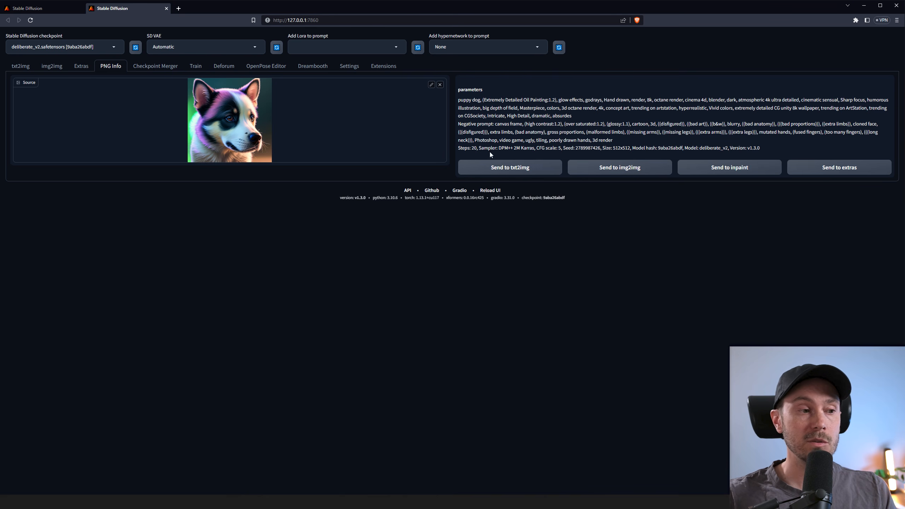
Send the puppy image's stored parameters to txt2img and generate the image from them.
click(509, 172)
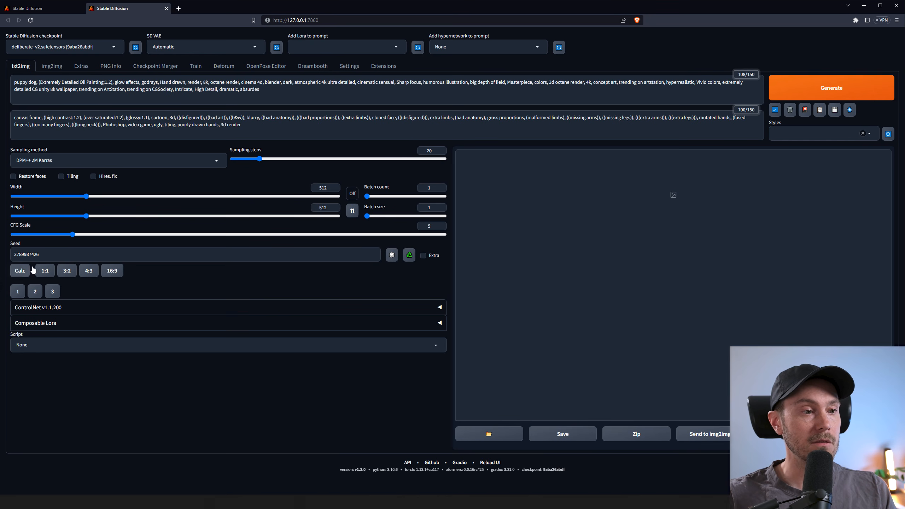
click(825, 89)
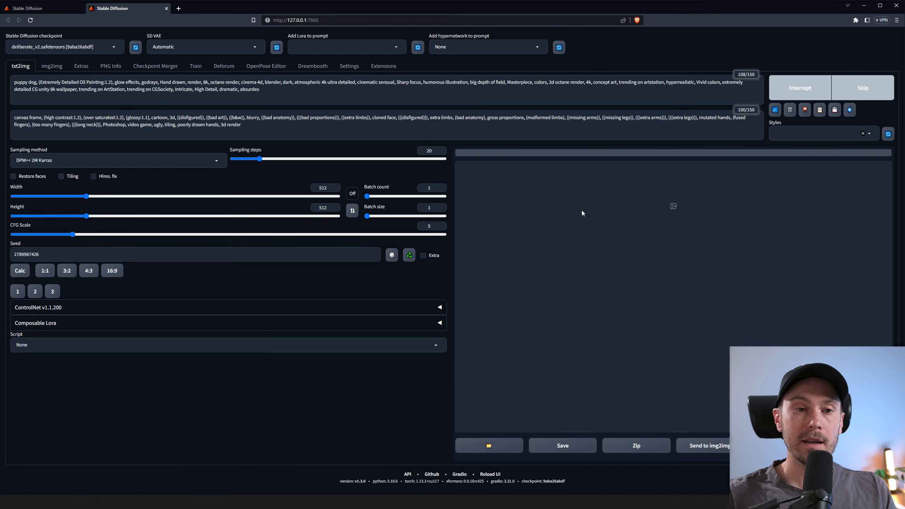